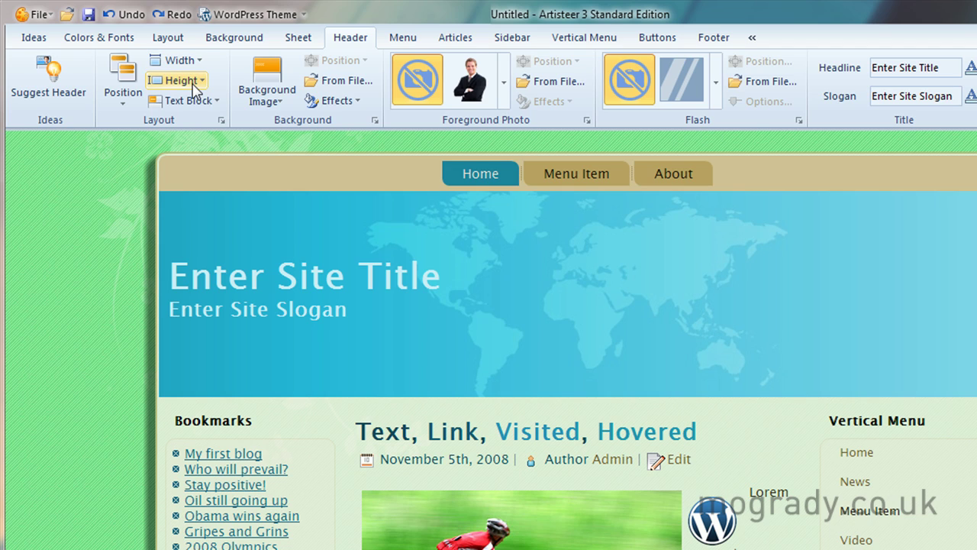
Place the header before the menu
{"action": "left_click", "coordinate": [124, 107]}
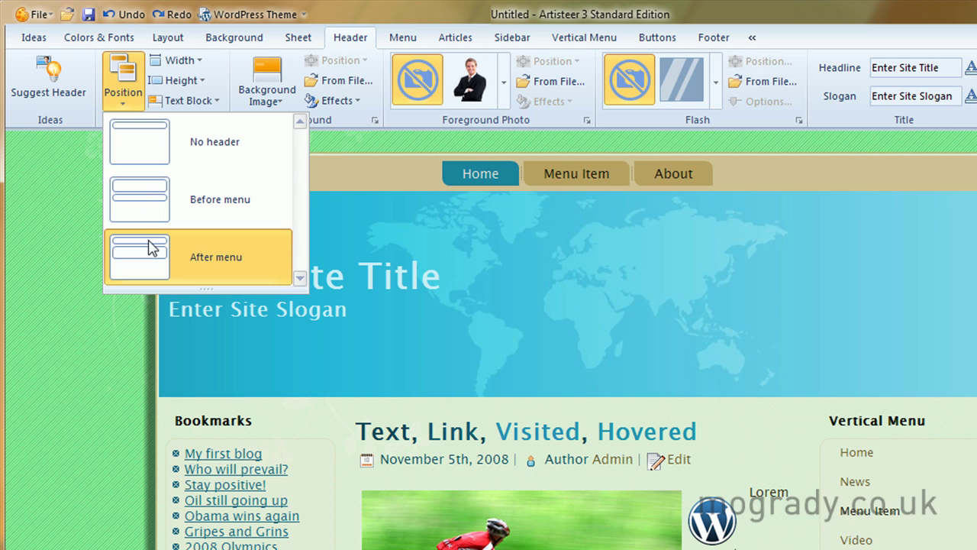
{"action": "left_click", "coordinate": [151, 263]}
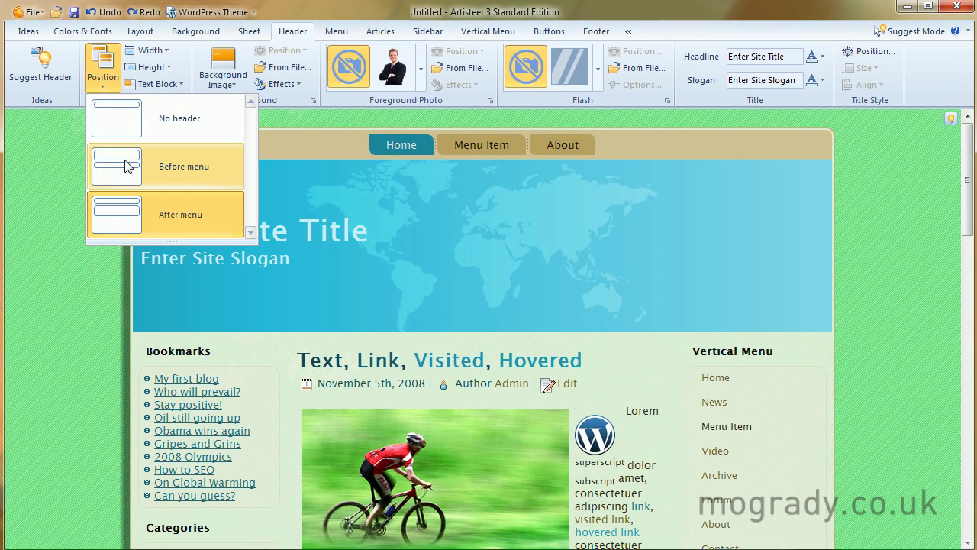
{"action": "left_click", "coordinate": [127, 167]}
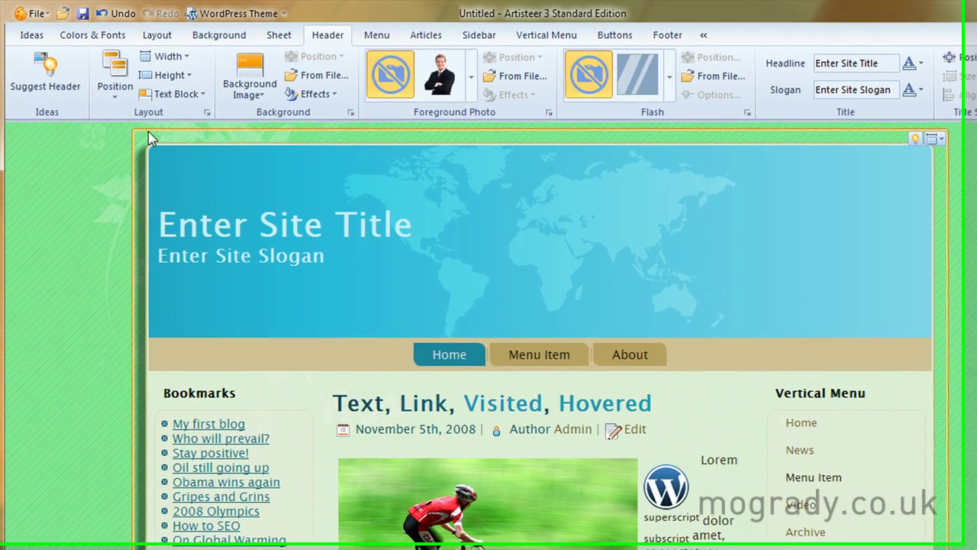
Reduce the header height from 225 to 175 pixels
{"action": "left_click", "coordinate": [161, 58]}
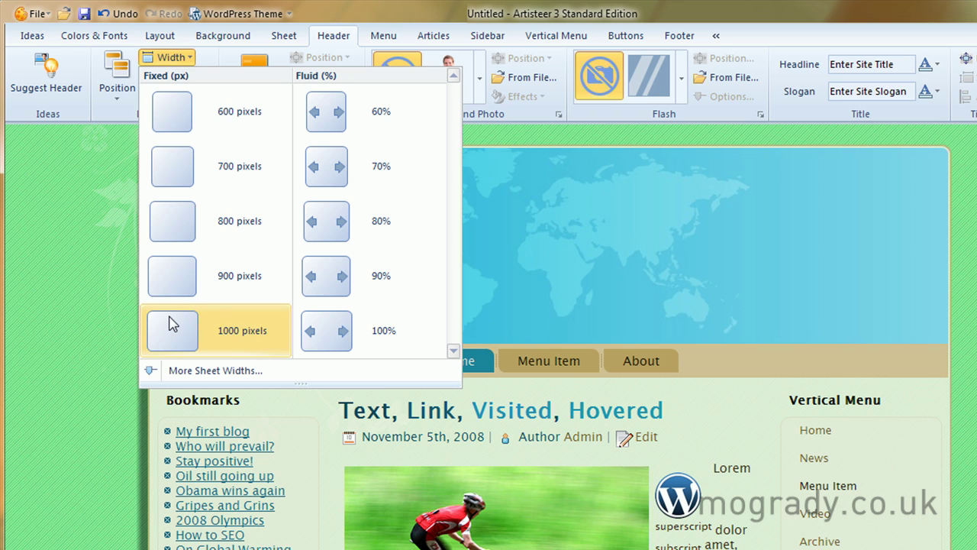
{"action": "left_click", "coordinate": [205, 65]}
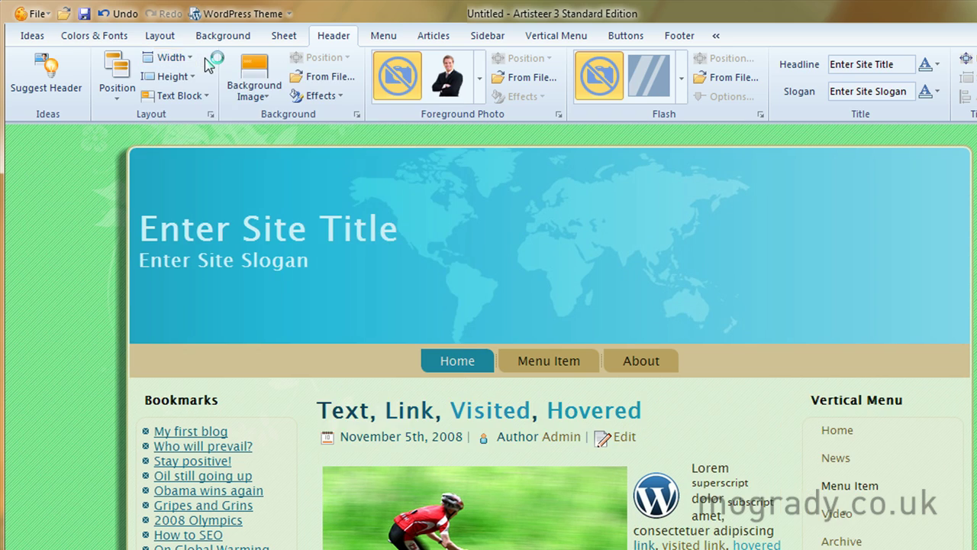
{"action": "left_click", "coordinate": [151, 76]}
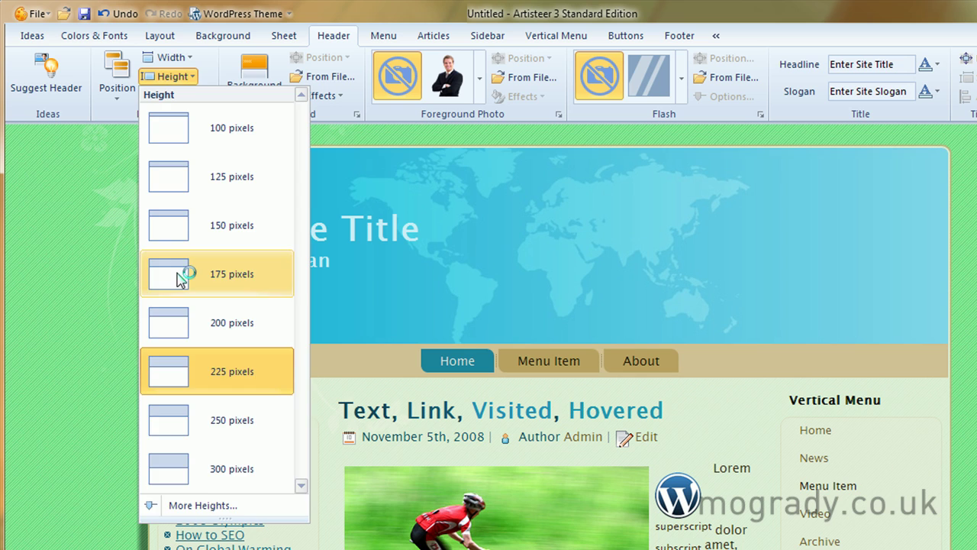
{"action": "left_click", "coordinate": [177, 273]}
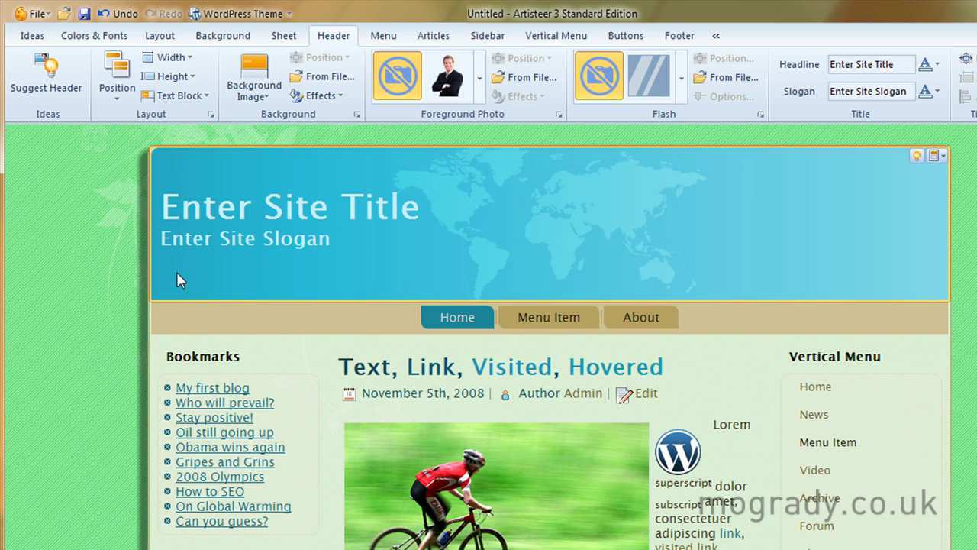
{"action": "left_click", "coordinate": [208, 97]}
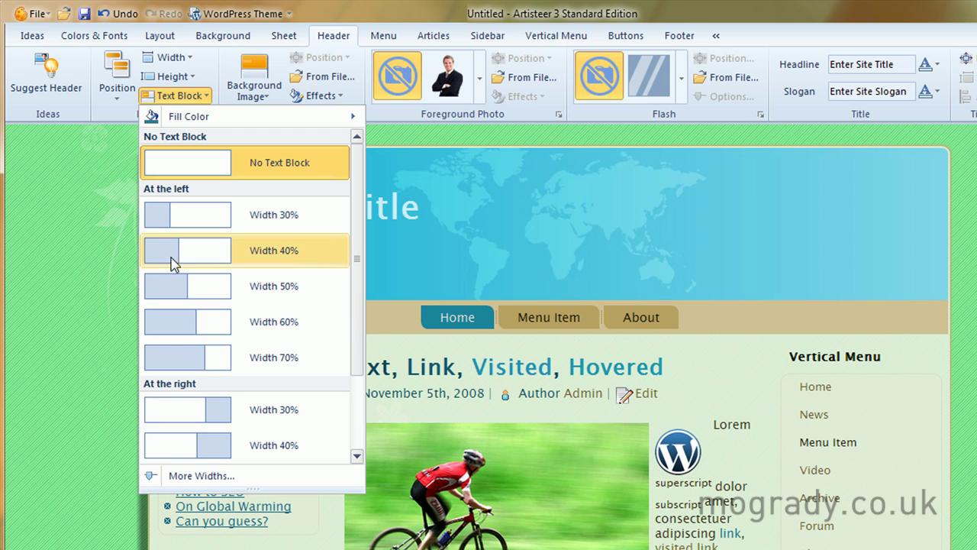
{"action": "left_click", "coordinate": [162, 217]}
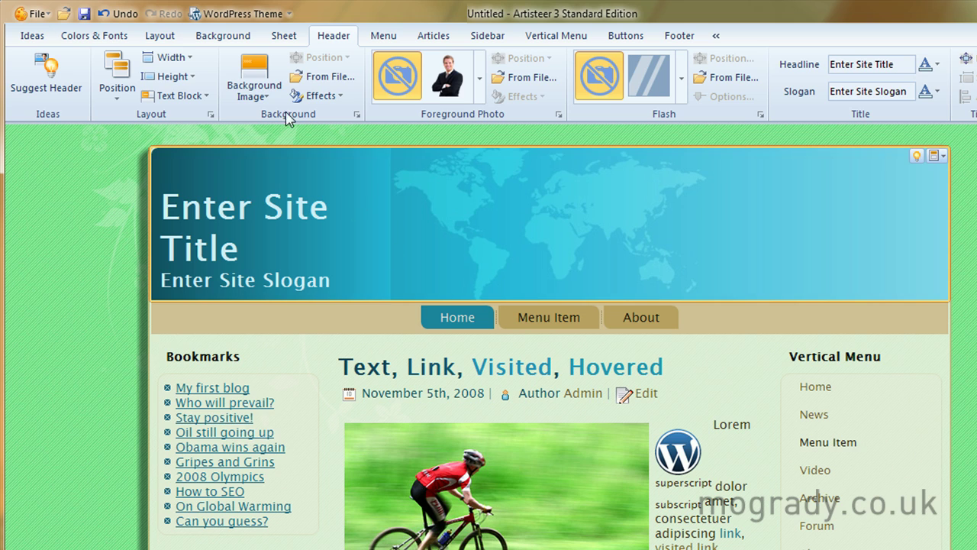
{"action": "left_click", "coordinate": [180, 96]}
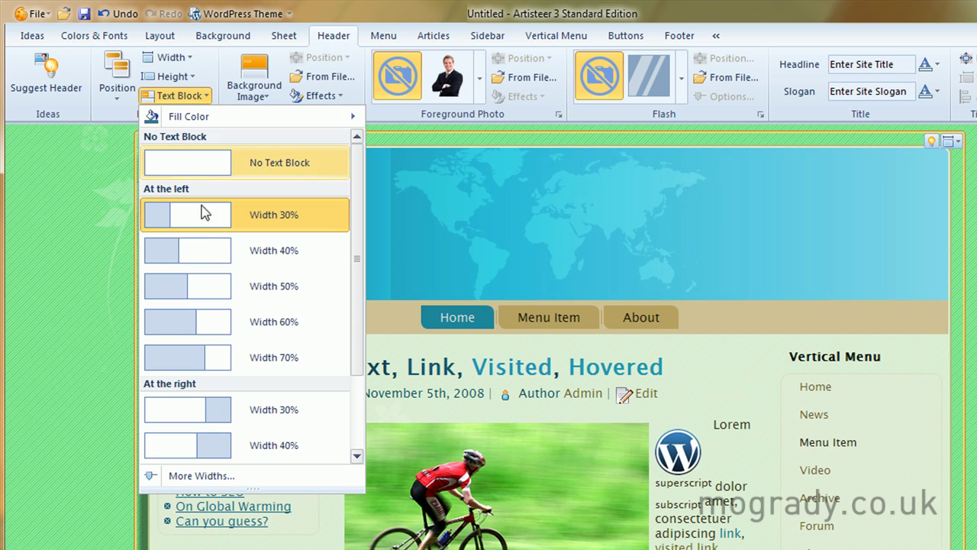
{"action": "left_click", "coordinate": [217, 409]}
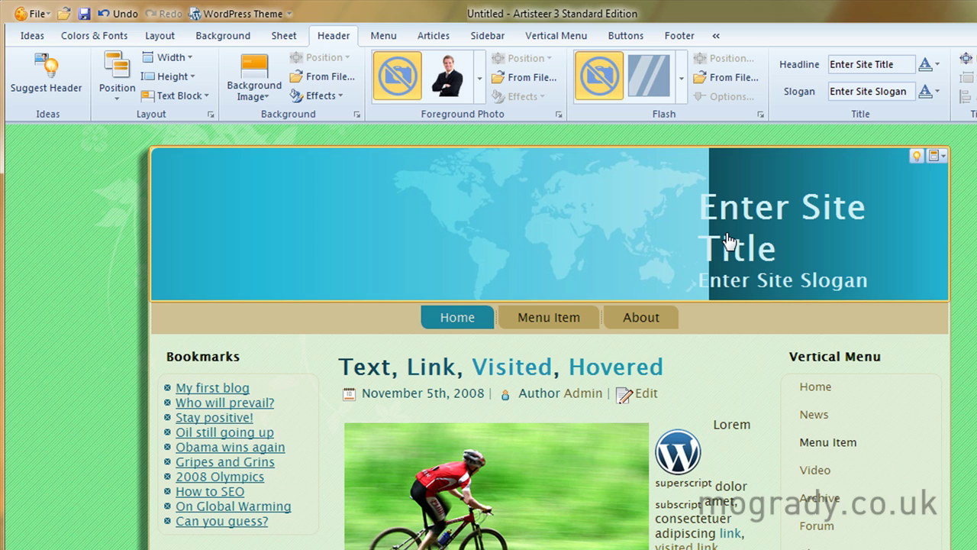
{"action": "left_click", "coordinate": [123, 98]}
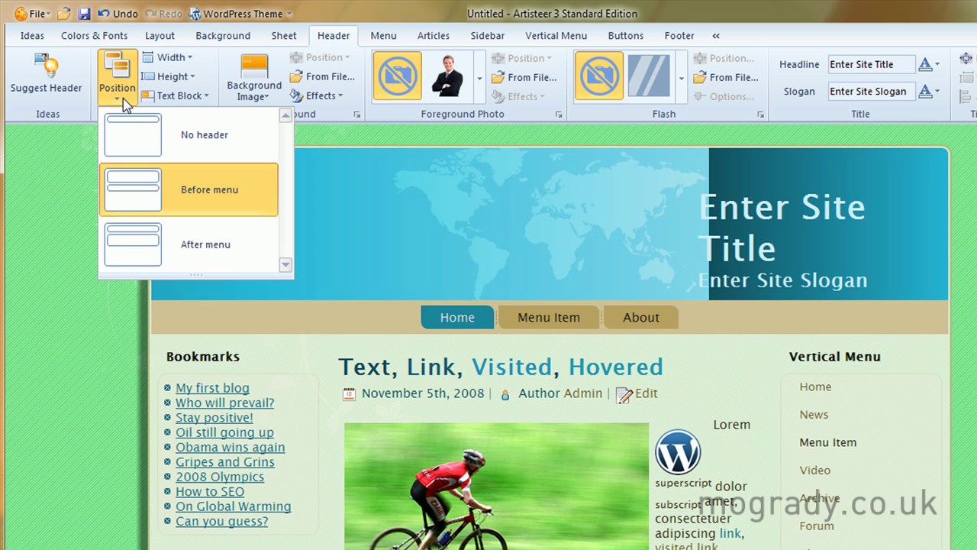
{"action": "left_click", "coordinate": [180, 95]}
{"action": "left_click", "coordinate": [213, 162]}
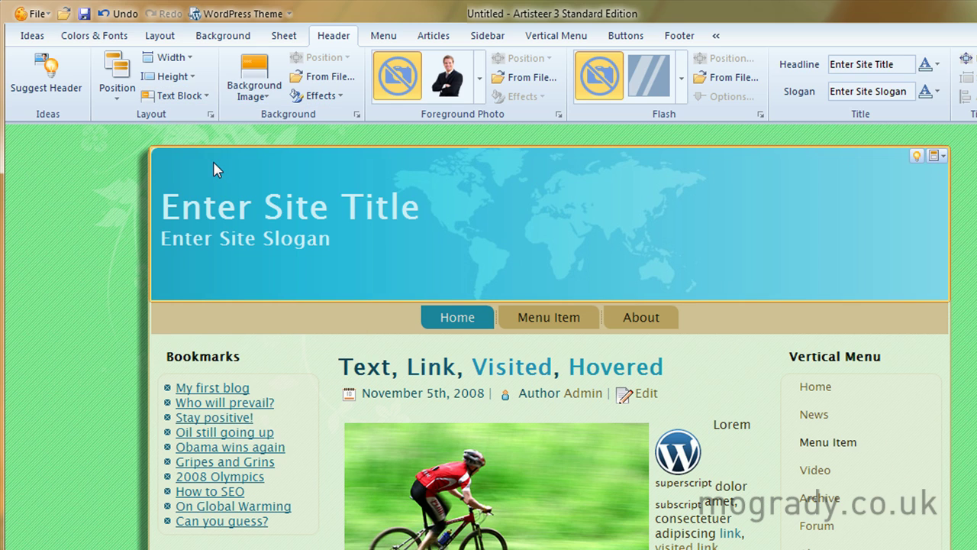
Use the first skyscraper photo from the City section as the header background
{"action": "left_click", "coordinate": [268, 97]}
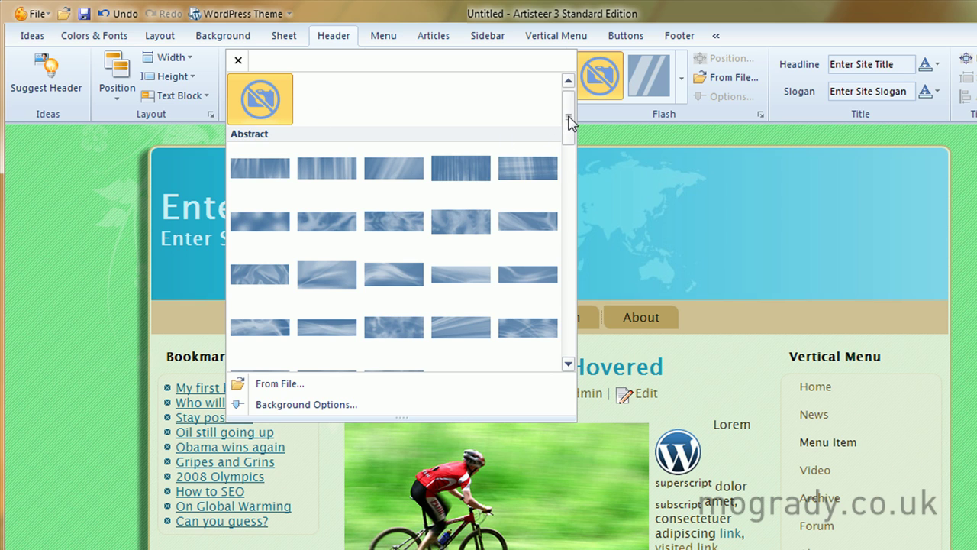
{"action": "left_click_drag", "start_coordinate": [570, 124], "coordinate": [613, 288]}
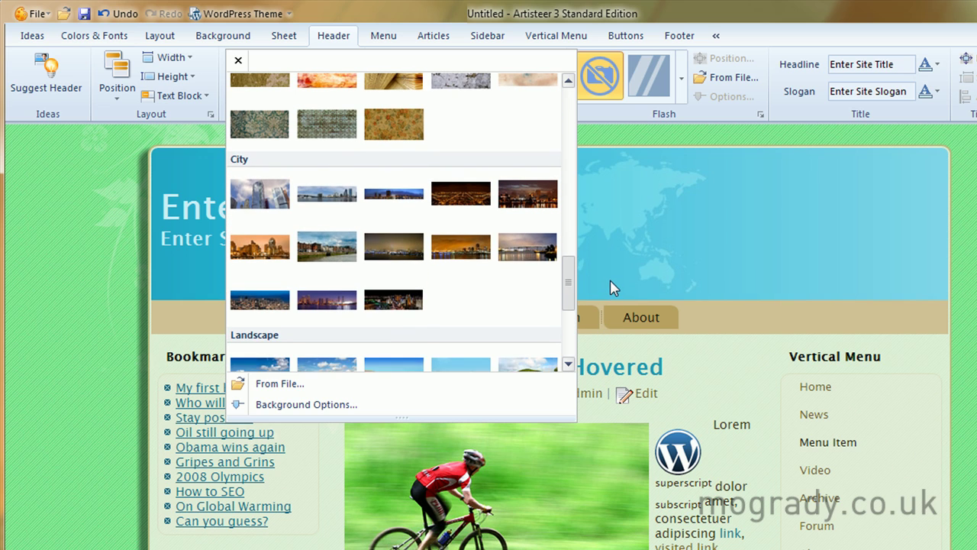
{"action": "left_click", "coordinate": [249, 197]}
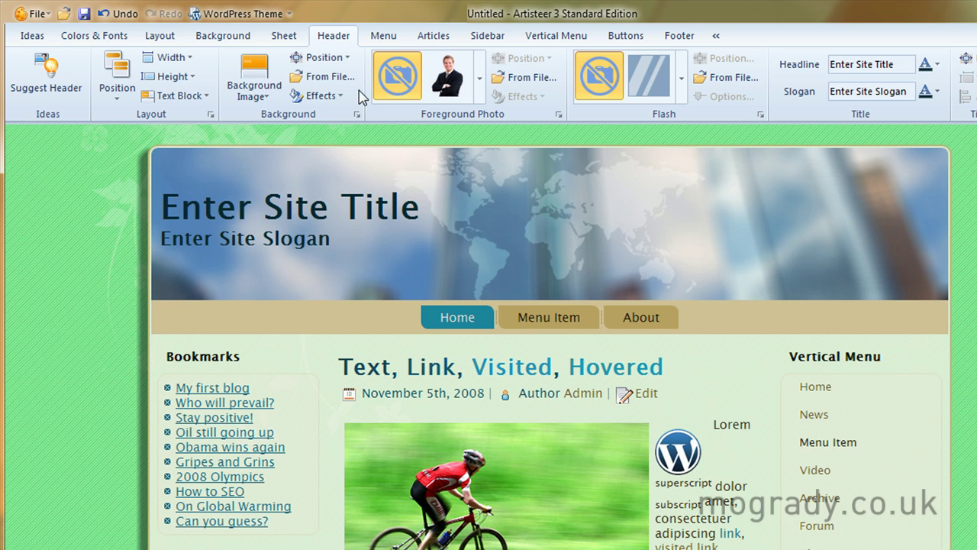
{"action": "left_click", "coordinate": [348, 60]}
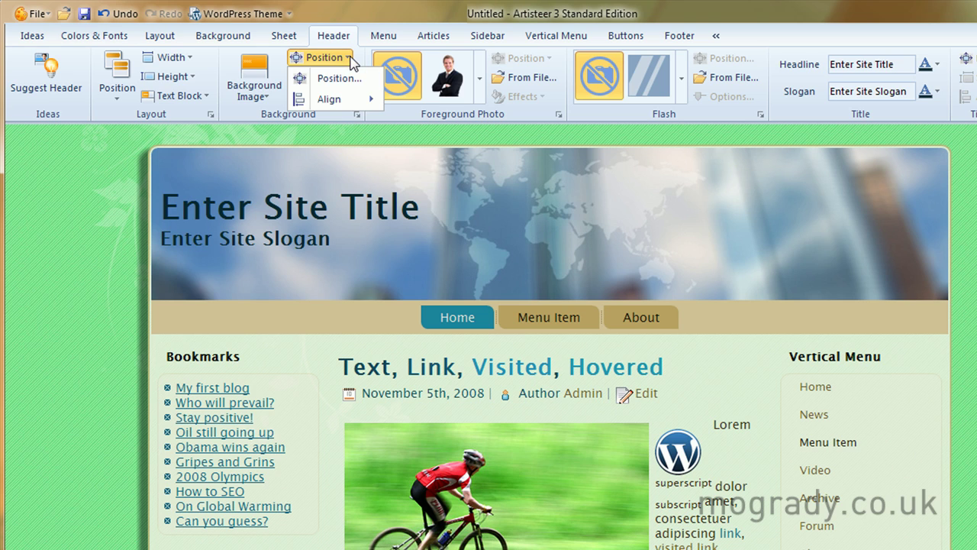
{"action": "left_click", "coordinate": [342, 78]}
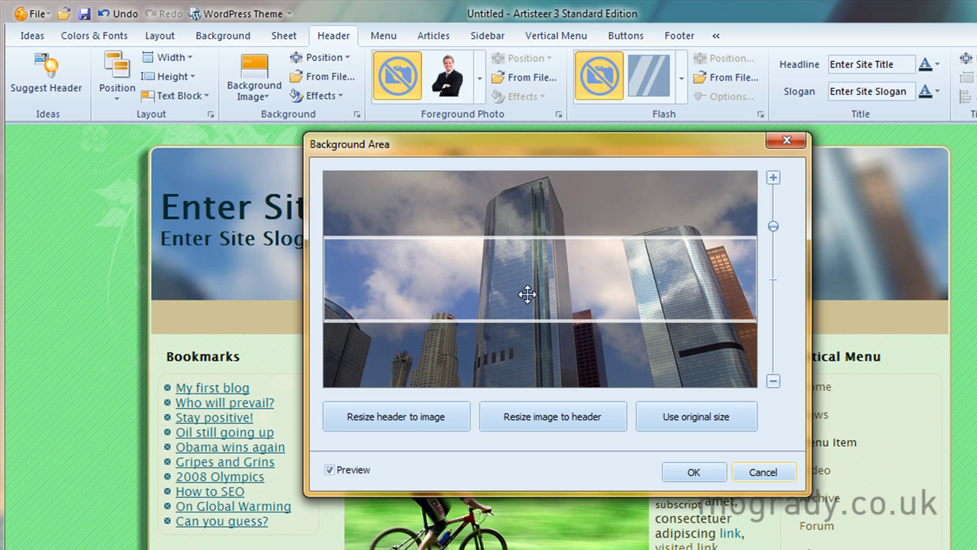
{"action": "left_click_drag", "start_coordinate": [526, 292], "coordinate": [527, 360]}
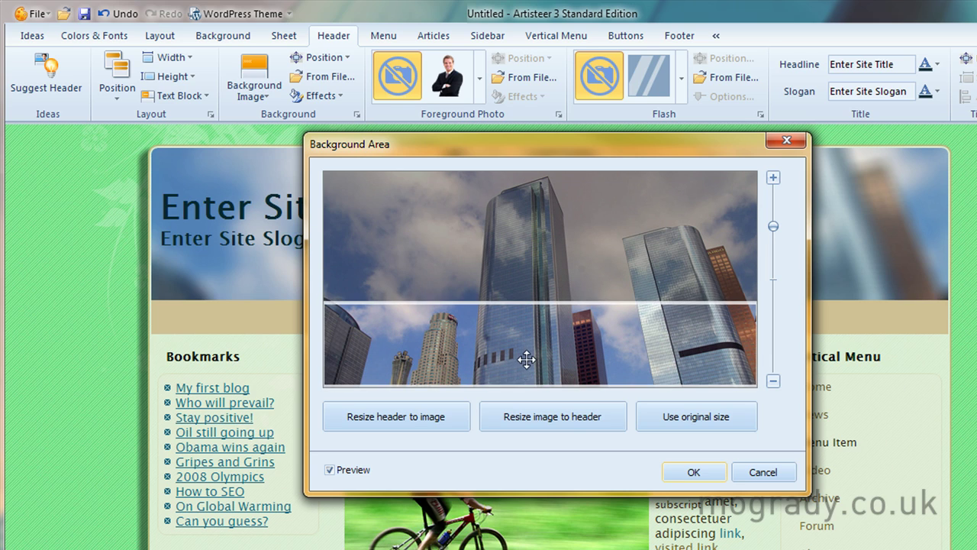
{"action": "left_click", "coordinate": [685, 469]}
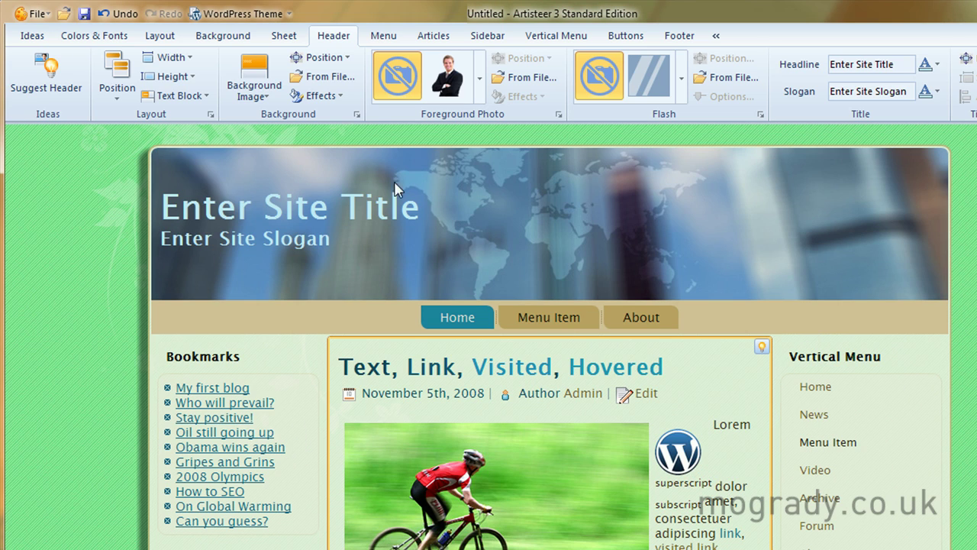
{"action": "left_click", "coordinate": [347, 61]}
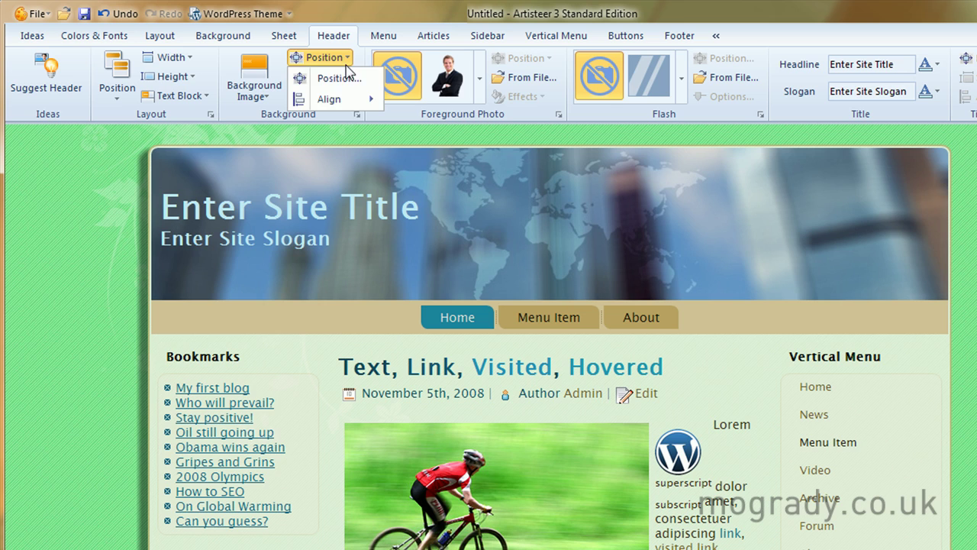
{"action": "mouse_move", "coordinate": [375, 104]}
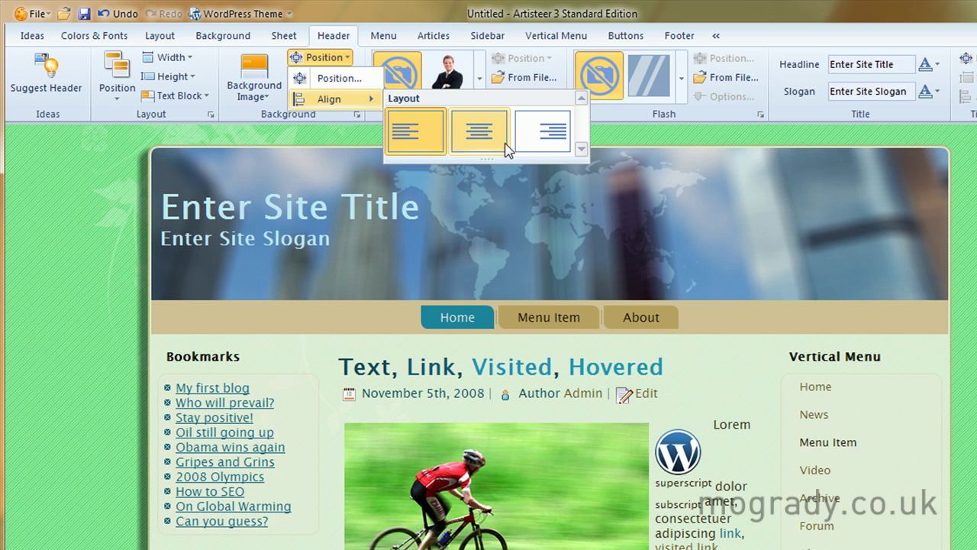
{"action": "left_click", "coordinate": [353, 81]}
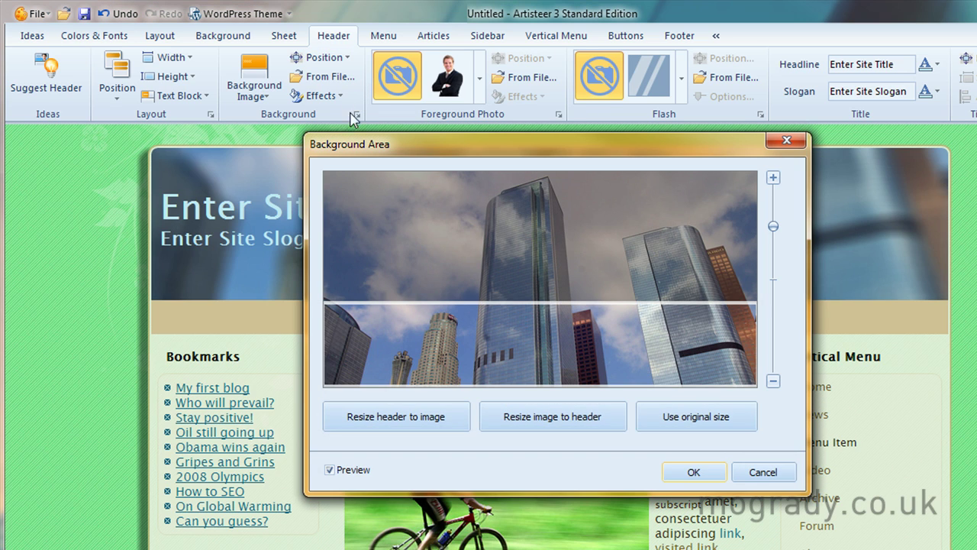
{"action": "left_click", "coordinate": [696, 466]}
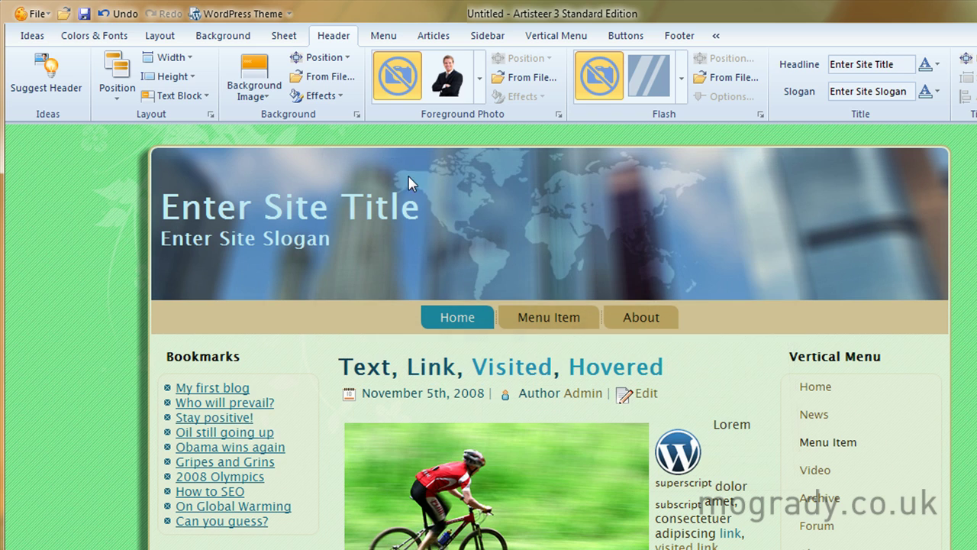
{"action": "left_click", "coordinate": [340, 80]}
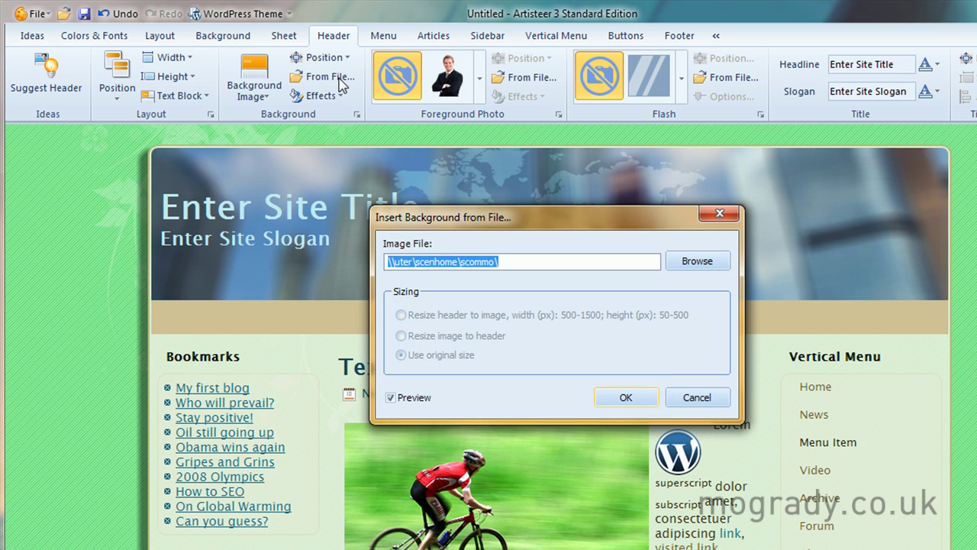
{"action": "left_click", "coordinate": [692, 398]}
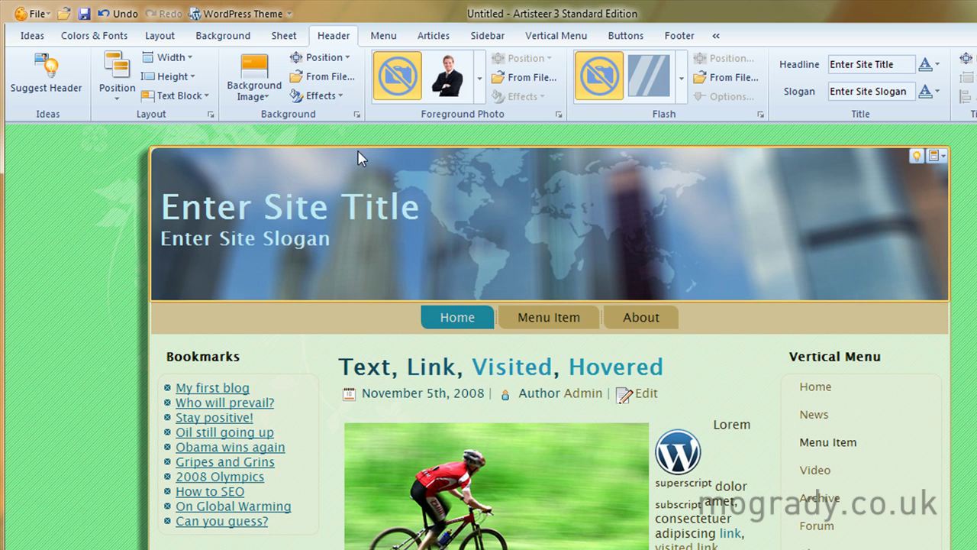
{"action": "left_click", "coordinate": [341, 98]}
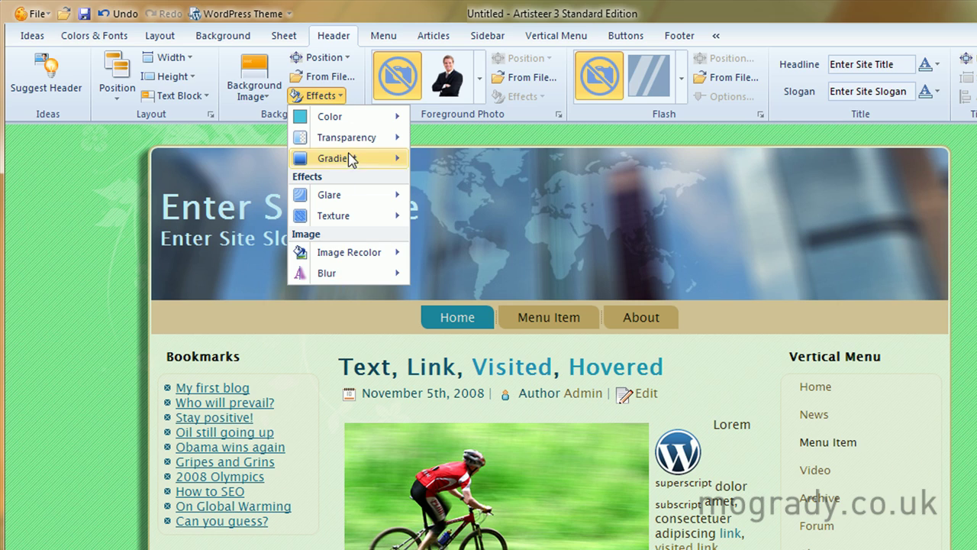
{"action": "mouse_move", "coordinate": [354, 277]}
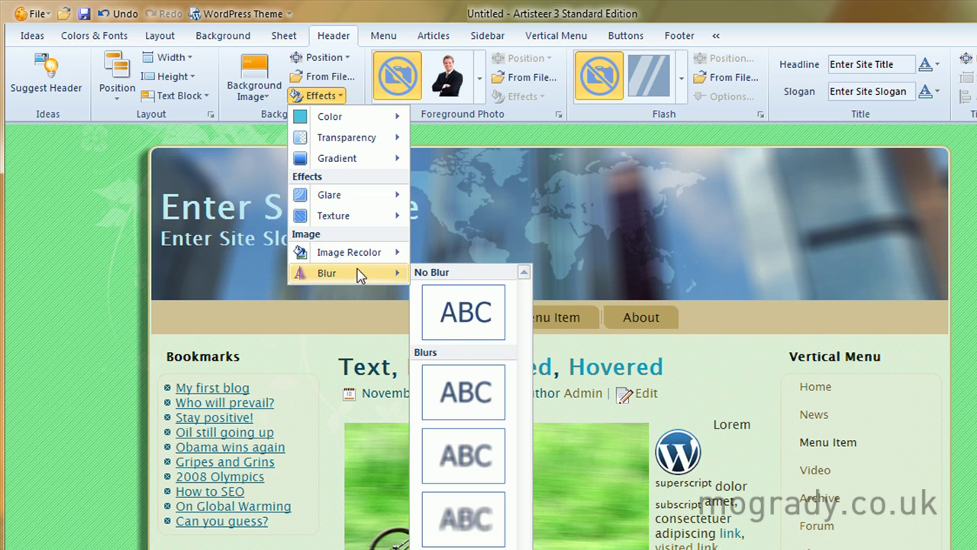
{"action": "left_click", "coordinate": [422, 140]}
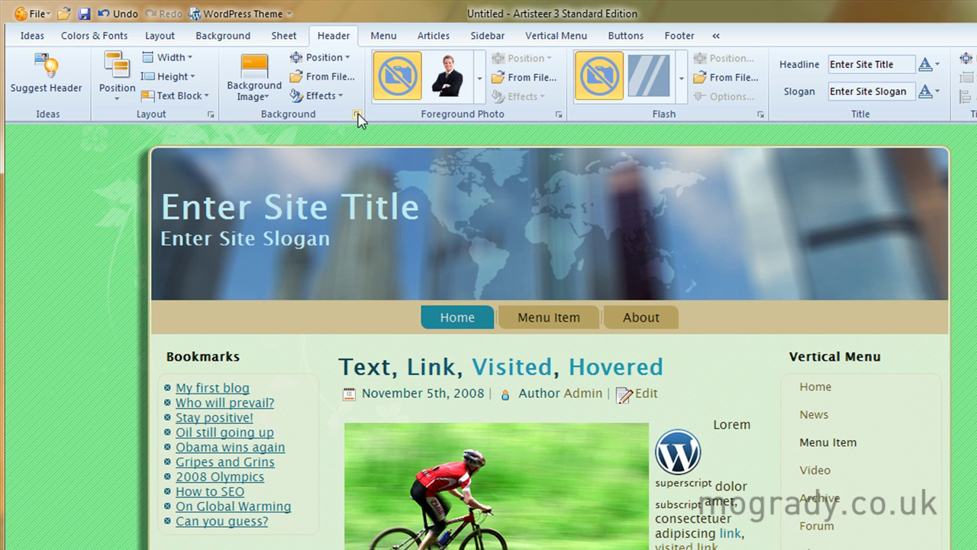
{"action": "left_click", "coordinate": [356, 115]}
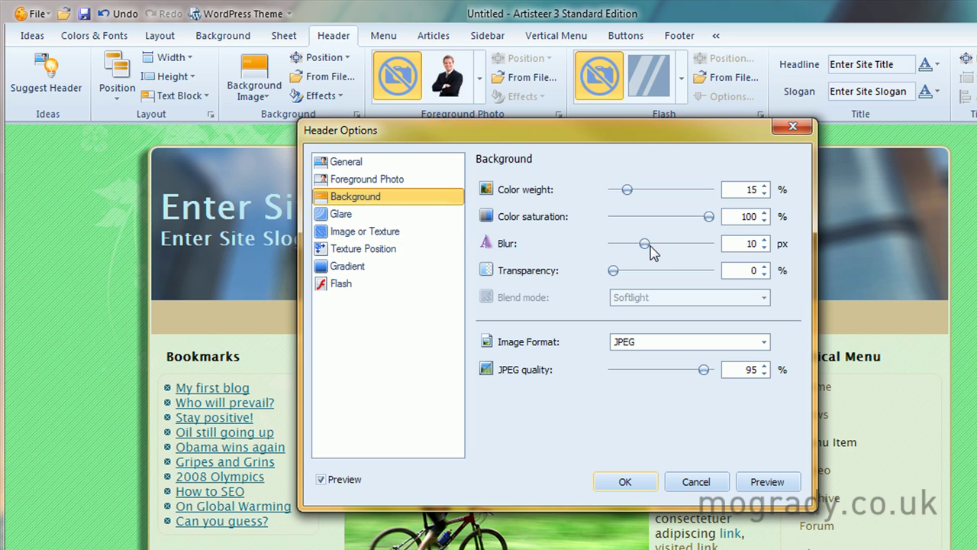
{"action": "left_click", "coordinate": [370, 165]}
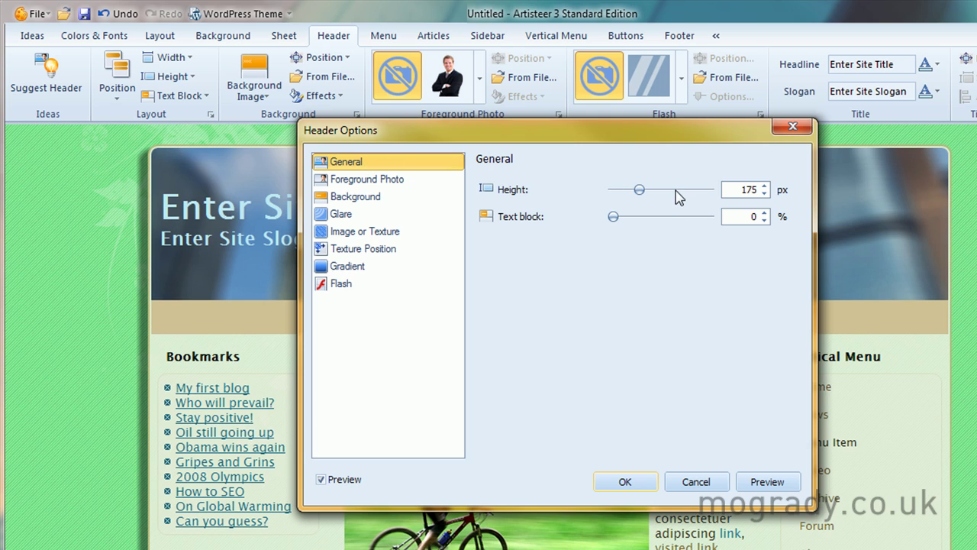
{"action": "left_click", "coordinate": [377, 182]}
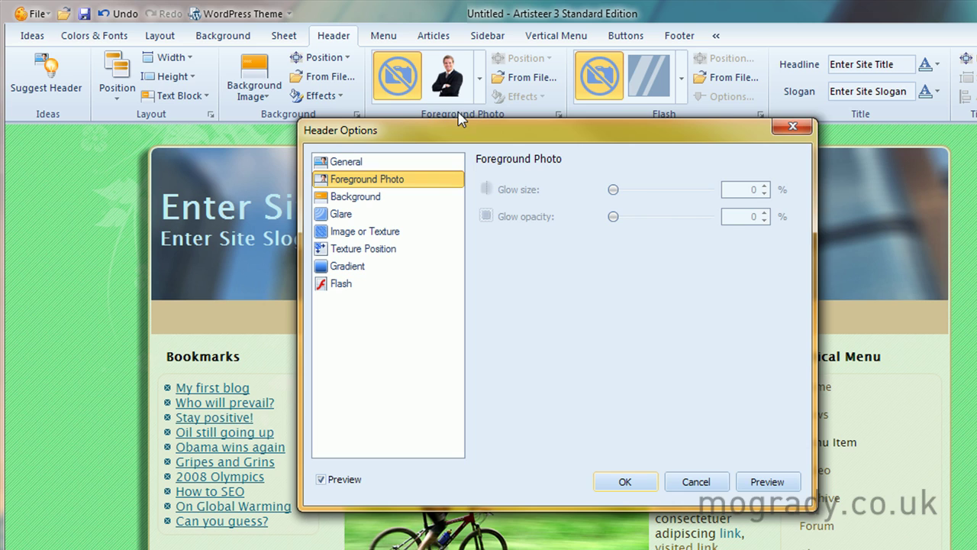
{"action": "left_click_drag", "start_coordinate": [472, 134], "coordinate": [474, 192]}
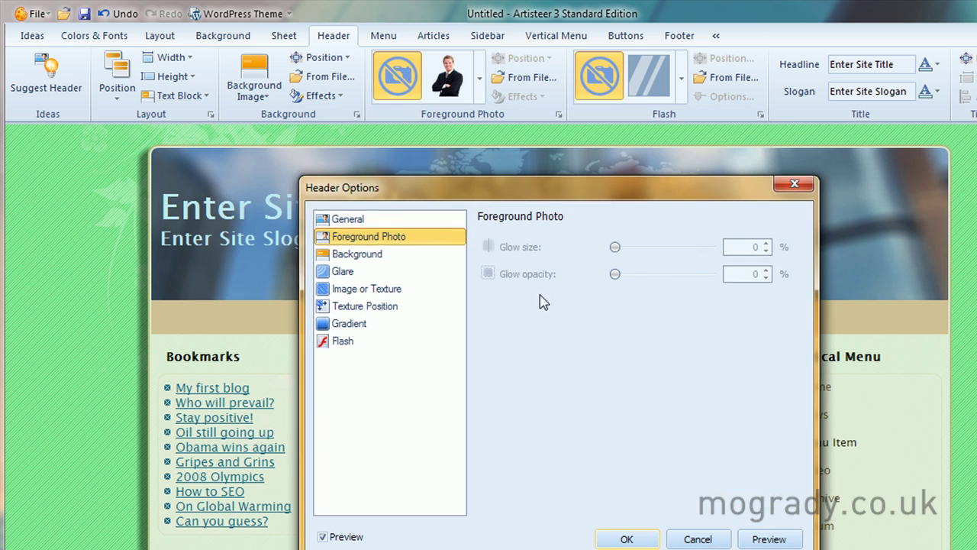
{"action": "left_click", "coordinate": [697, 538]}
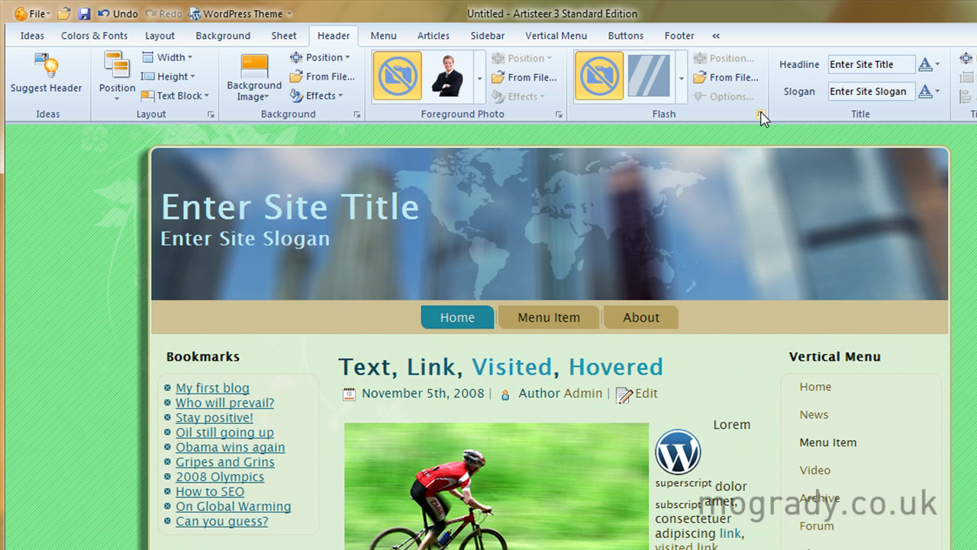
Add the grey-haired businessman photo to the header with glow size 30 and glow opacity 75
{"action": "left_click", "coordinate": [480, 80]}
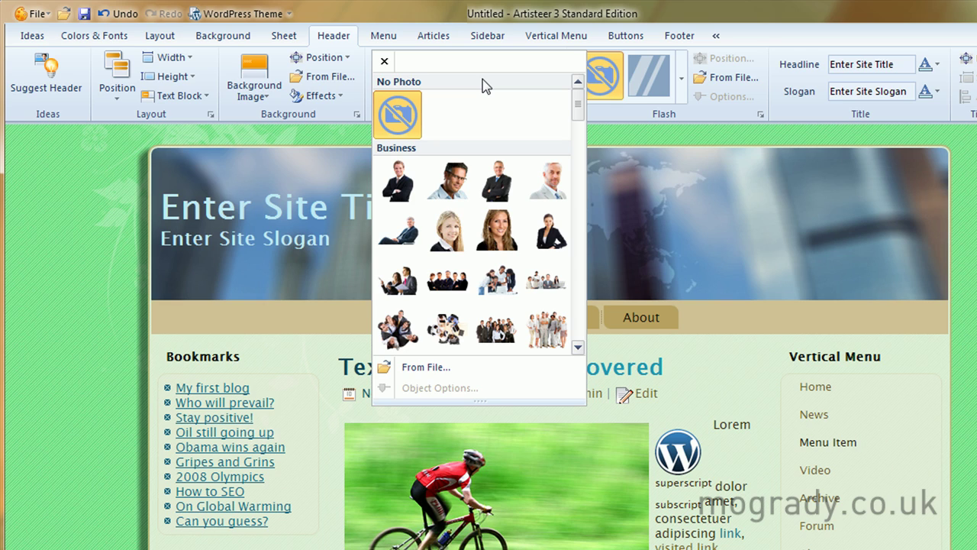
{"action": "left_click", "coordinate": [548, 182]}
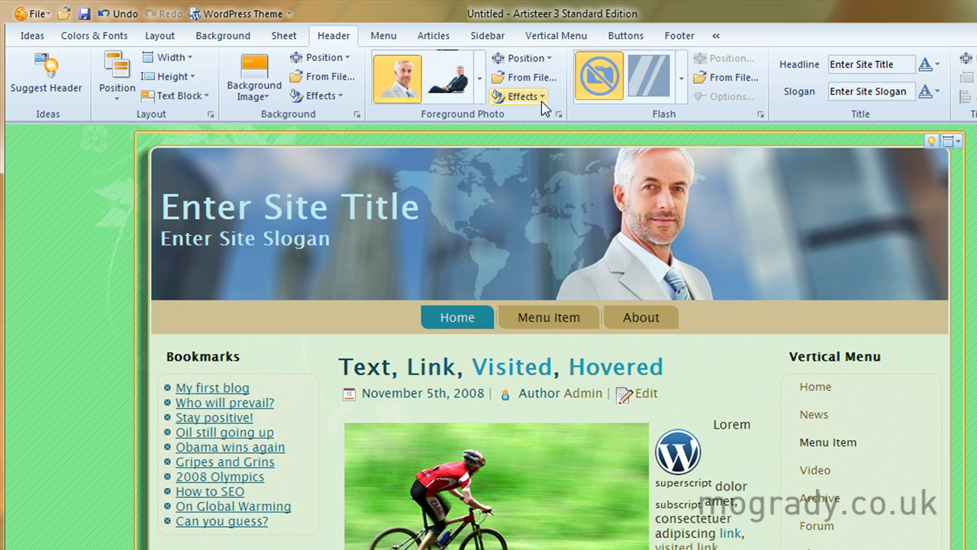
{"action": "left_click", "coordinate": [355, 115]}
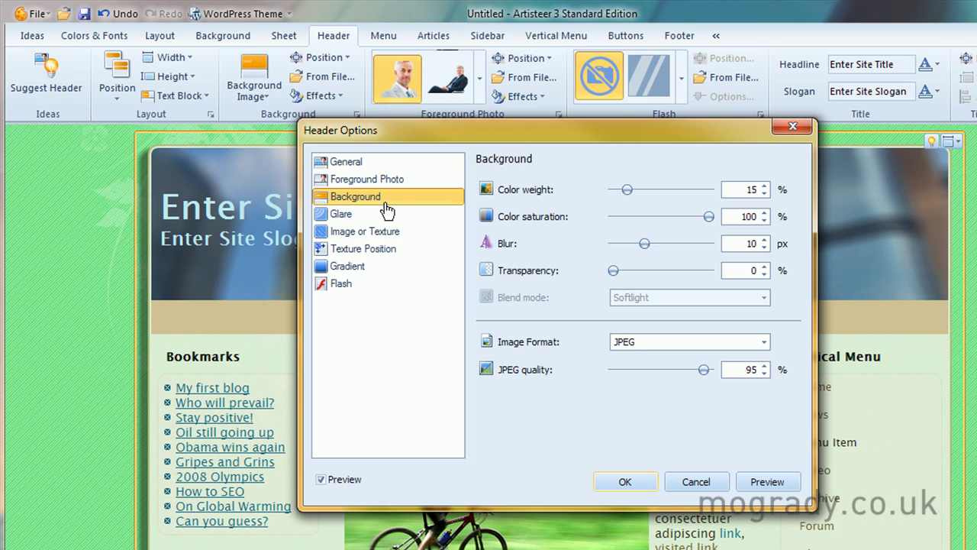
{"action": "left_click", "coordinate": [374, 182]}
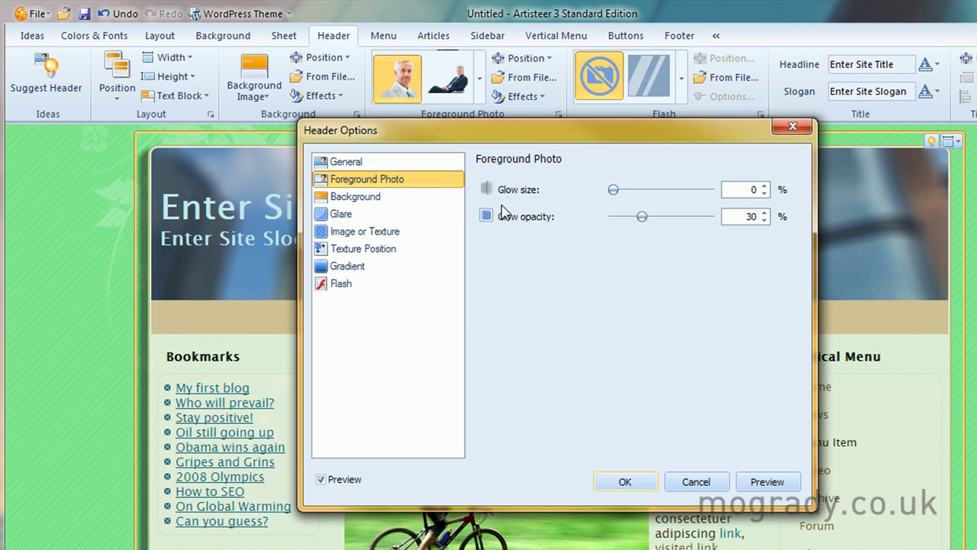
{"action": "left_click_drag", "start_coordinate": [584, 136], "coordinate": [629, 282]}
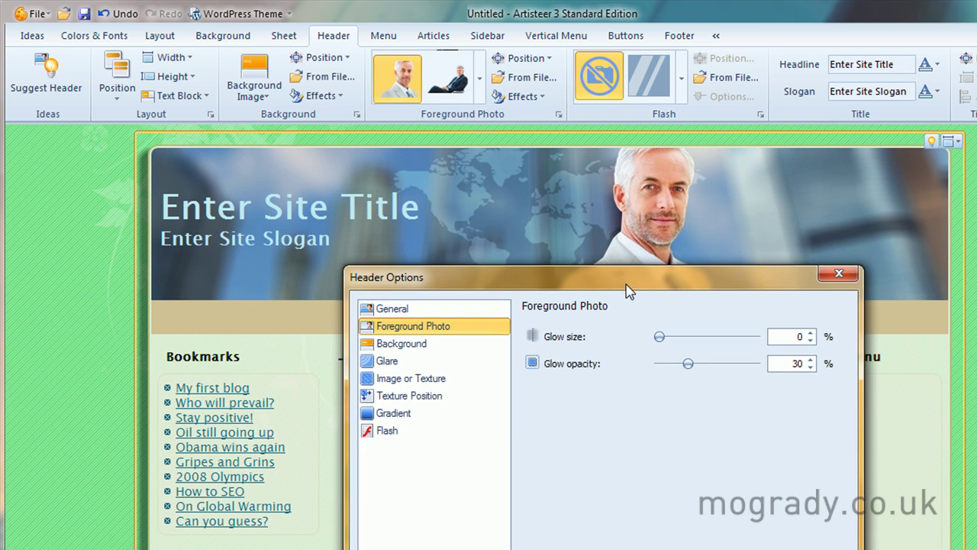
{"action": "left_click_drag", "start_coordinate": [661, 338], "coordinate": [688, 336]}
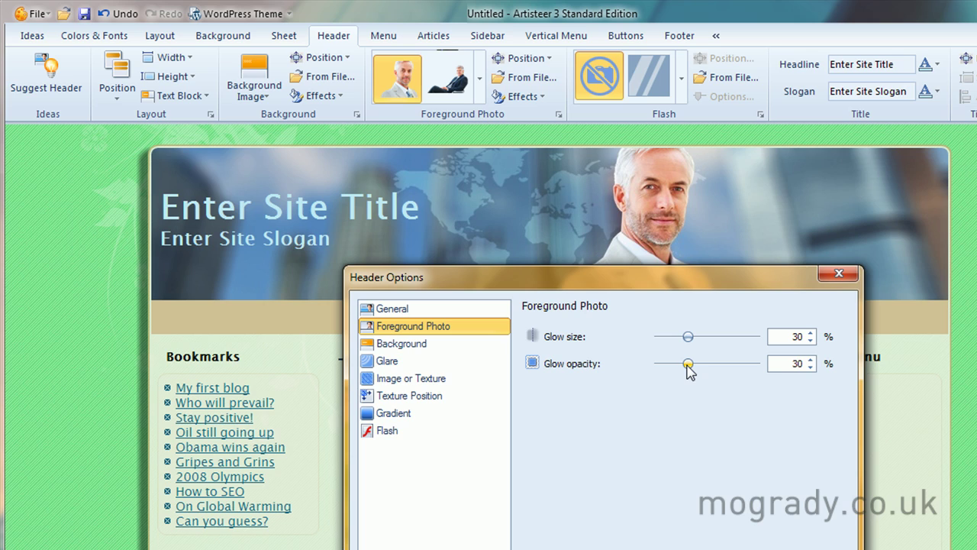
{"action": "left_click_drag", "start_coordinate": [689, 365], "coordinate": [732, 365]}
{"action": "left_click_drag", "start_coordinate": [637, 276], "coordinate": [381, 160]}
{"action": "left_click", "coordinate": [395, 494]}
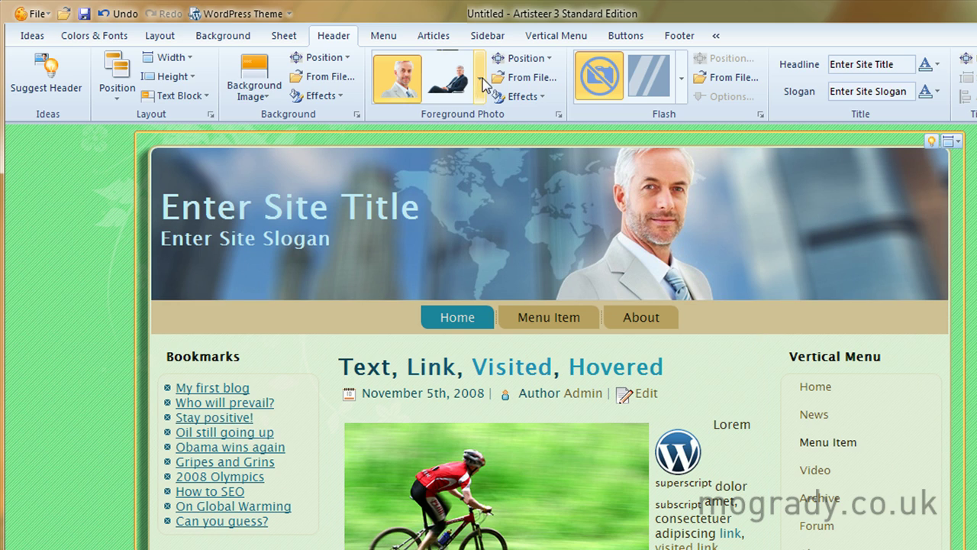
Move the businessman photo to the right end of the header
{"action": "left_click", "coordinate": [549, 59]}
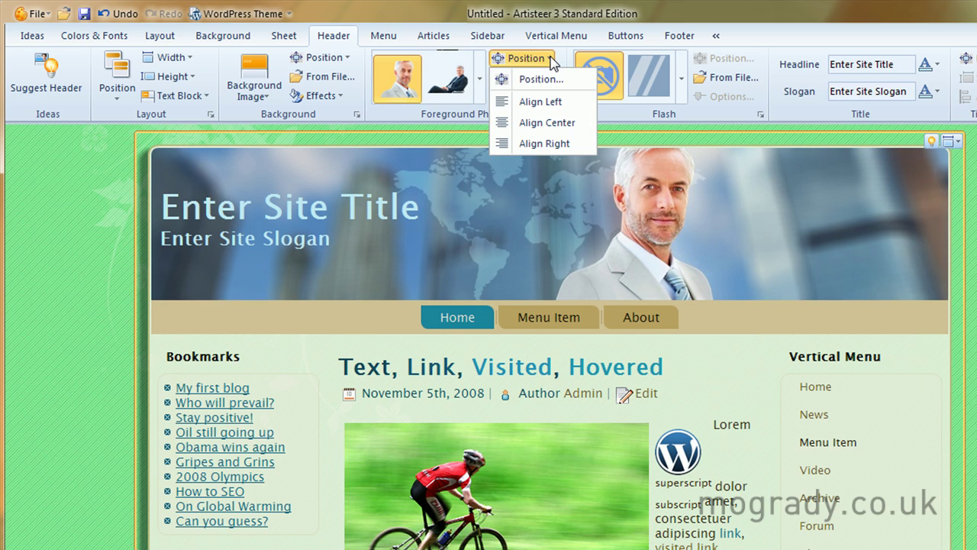
{"action": "left_click", "coordinate": [542, 79]}
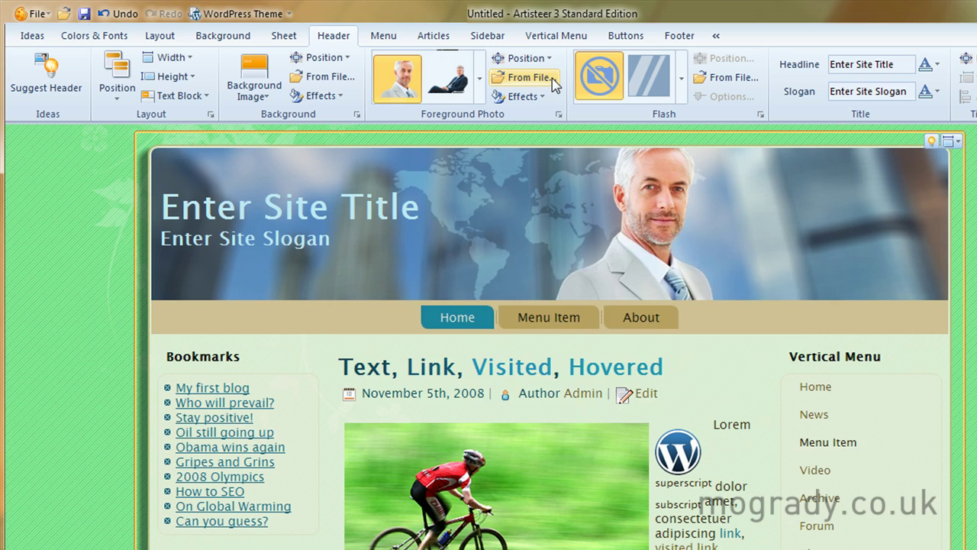
{"action": "left_click_drag", "start_coordinate": [599, 324], "coordinate": [706, 324]}
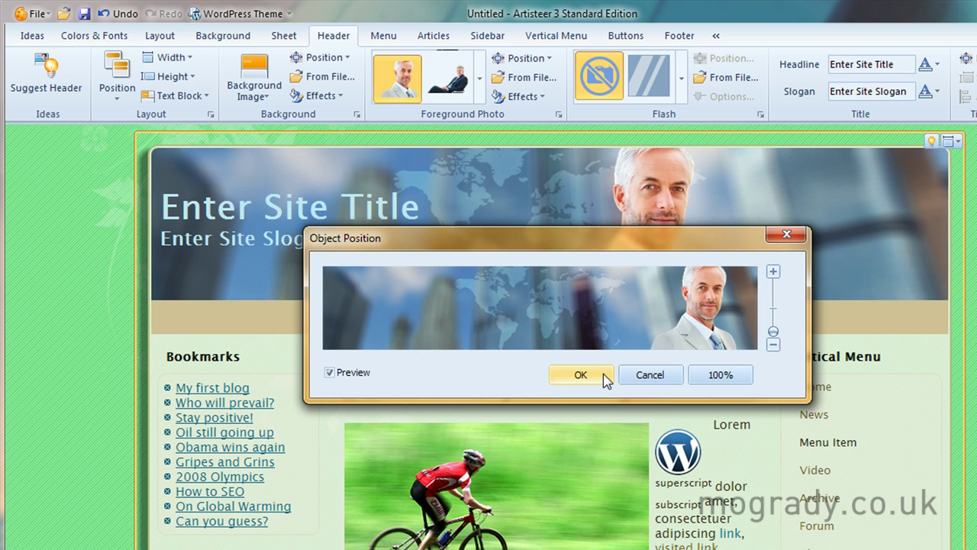
{"action": "left_click", "coordinate": [581, 374]}
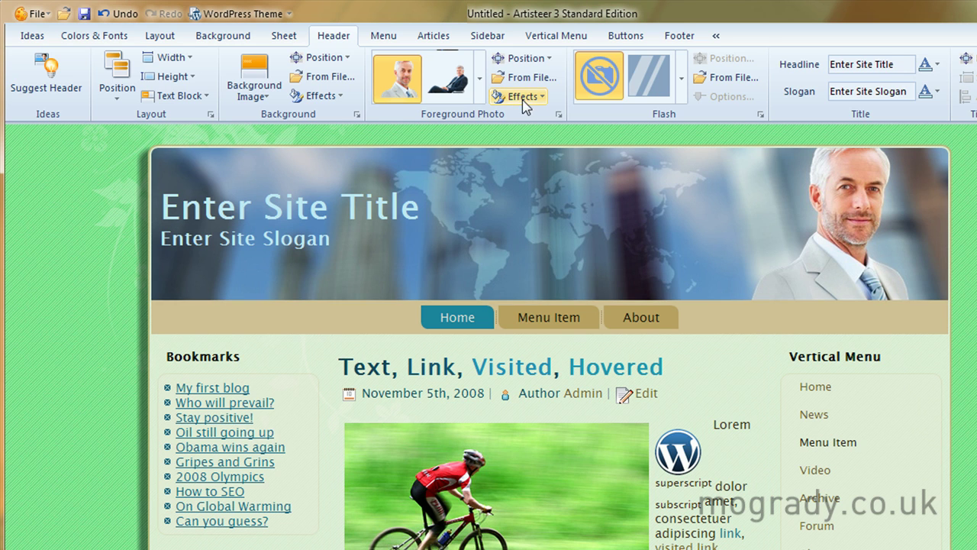
Flip the businessman photo horizontally so he faces the title
{"action": "left_click", "coordinate": [539, 99]}
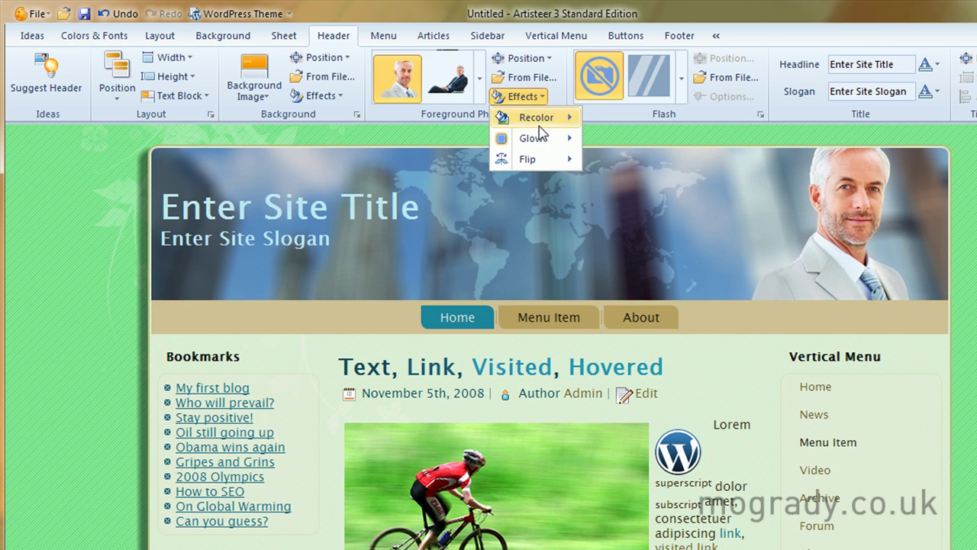
{"action": "mouse_move", "coordinate": [538, 160]}
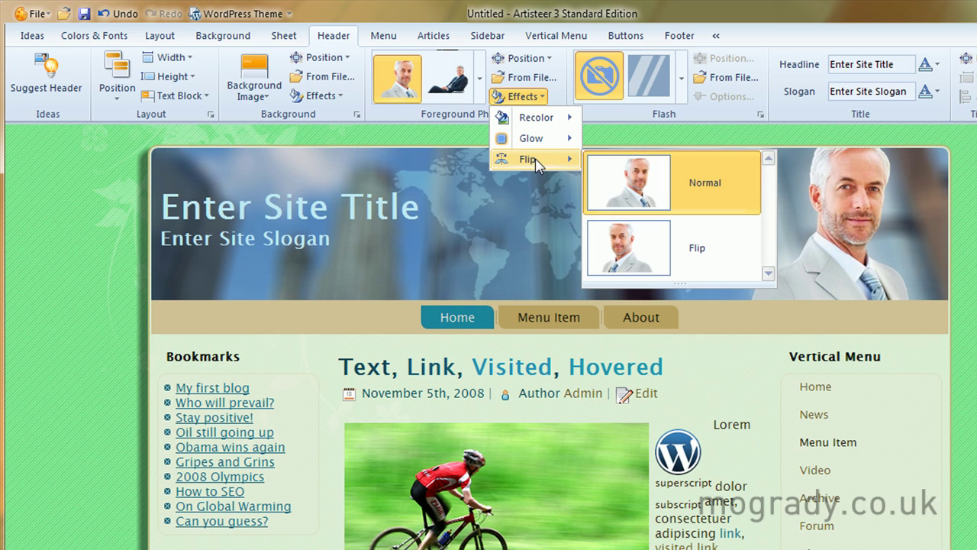
{"action": "left_click", "coordinate": [692, 255]}
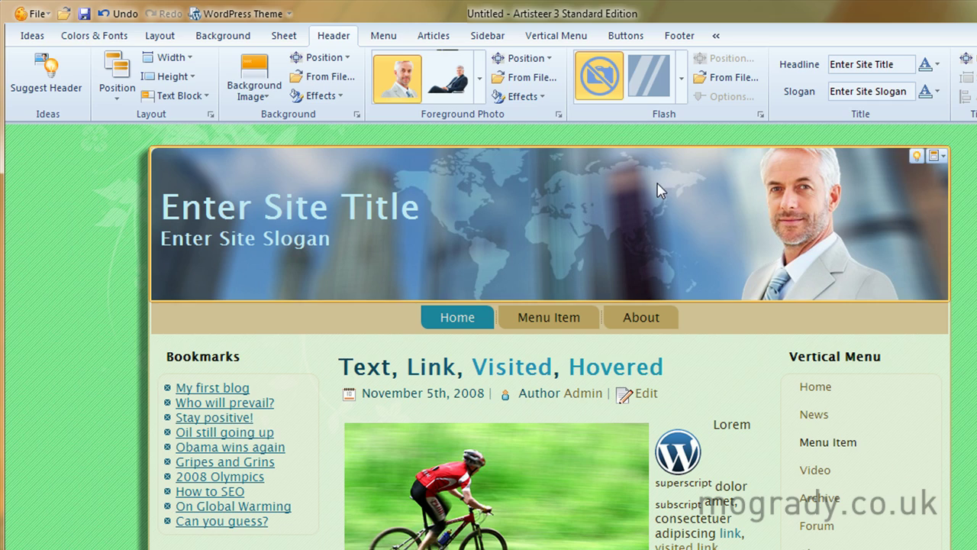
Reduce the skyscraper background's blur to 0 px
{"action": "left_click", "coordinate": [358, 115]}
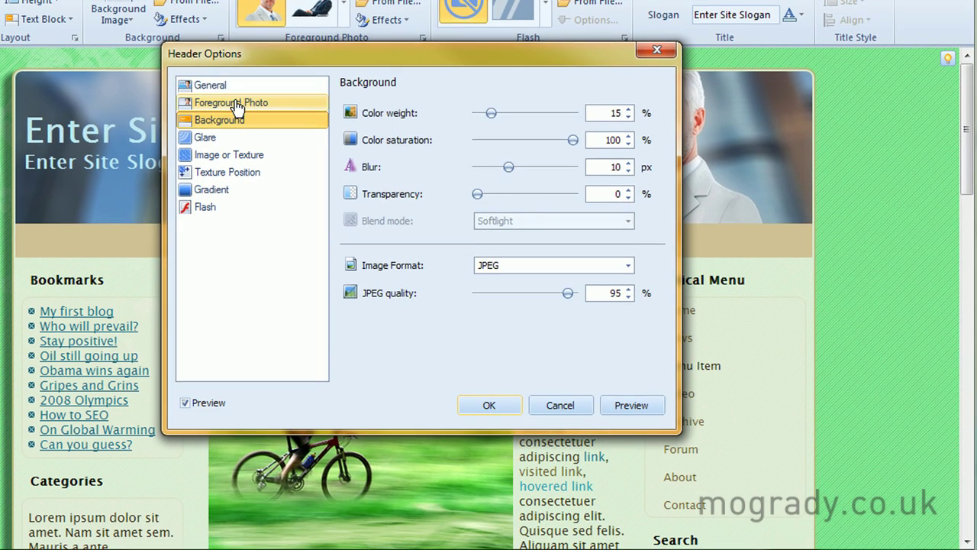
{"action": "left_click", "coordinate": [238, 106]}
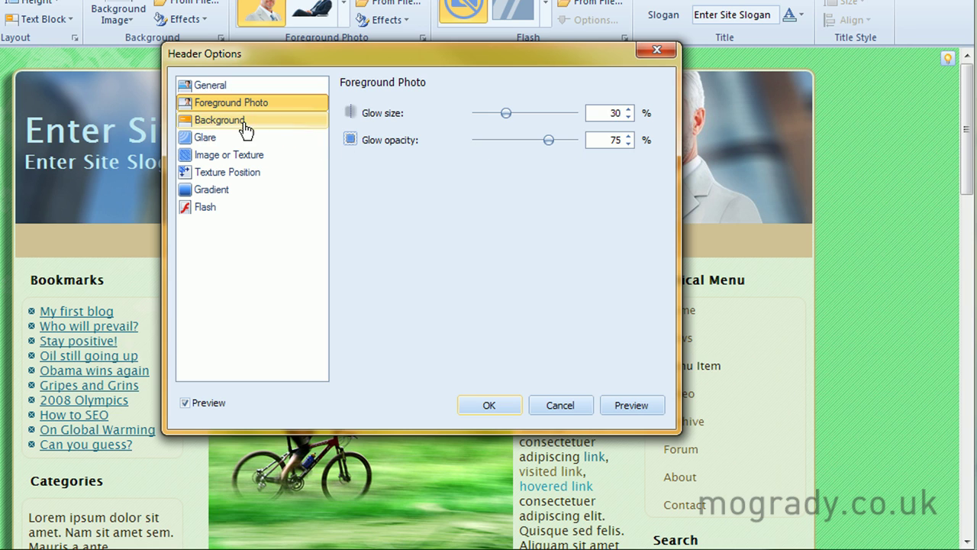
{"action": "left_click", "coordinate": [244, 129]}
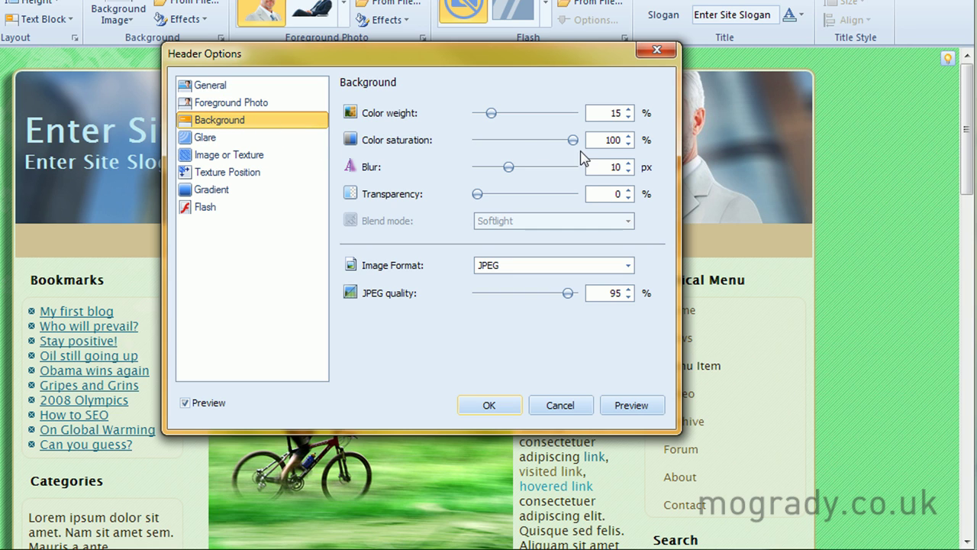
{"action": "left_click_drag", "start_coordinate": [525, 66], "coordinate": [692, 186]}
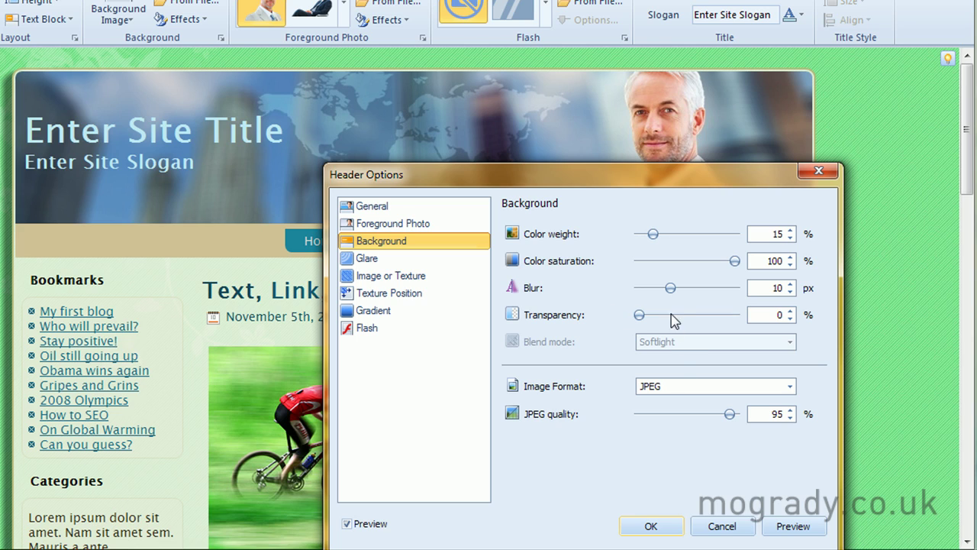
{"action": "left_click_drag", "start_coordinate": [672, 294], "coordinate": [637, 297]}
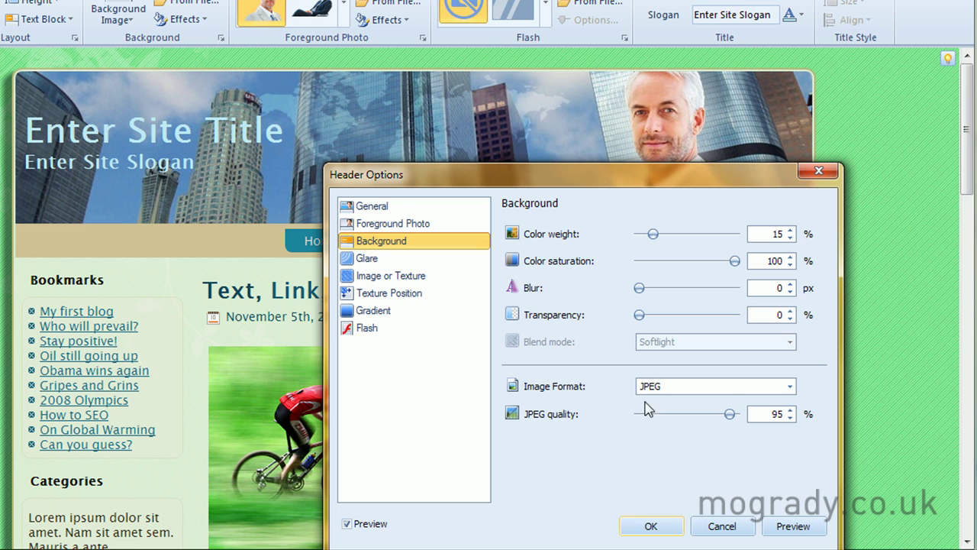
Change the background image format from JPEG to PNG
{"action": "left_click", "coordinate": [790, 387]}
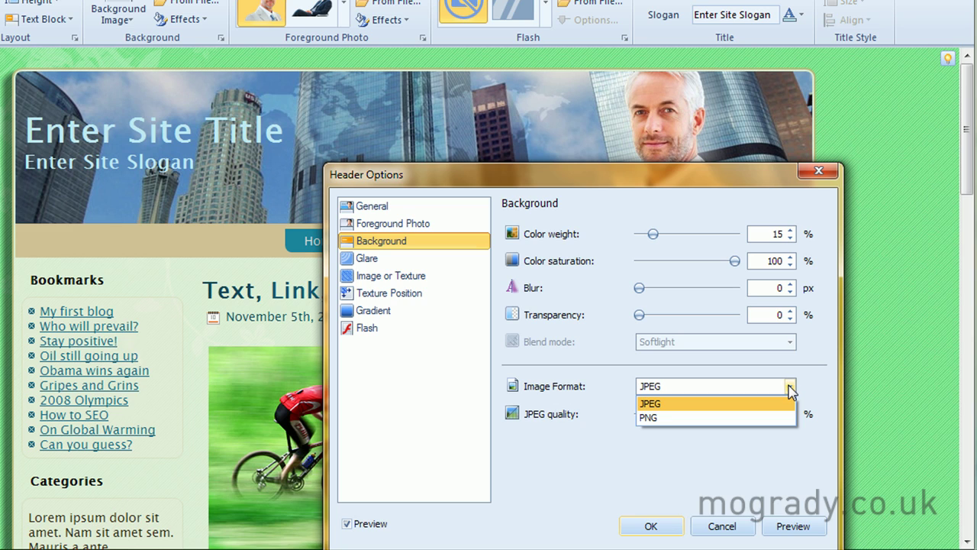
{"action": "left_click", "coordinate": [732, 417]}
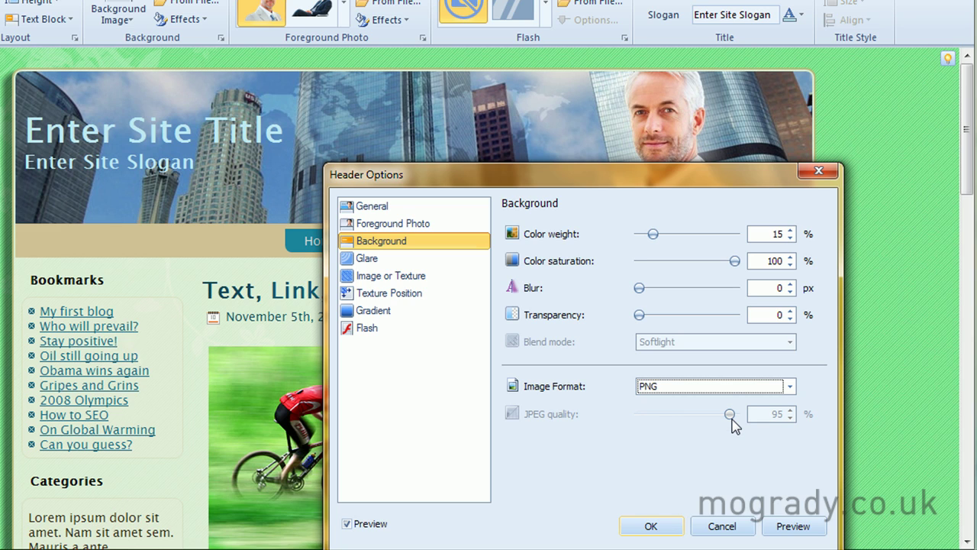
{"action": "left_click", "coordinate": [360, 259]}
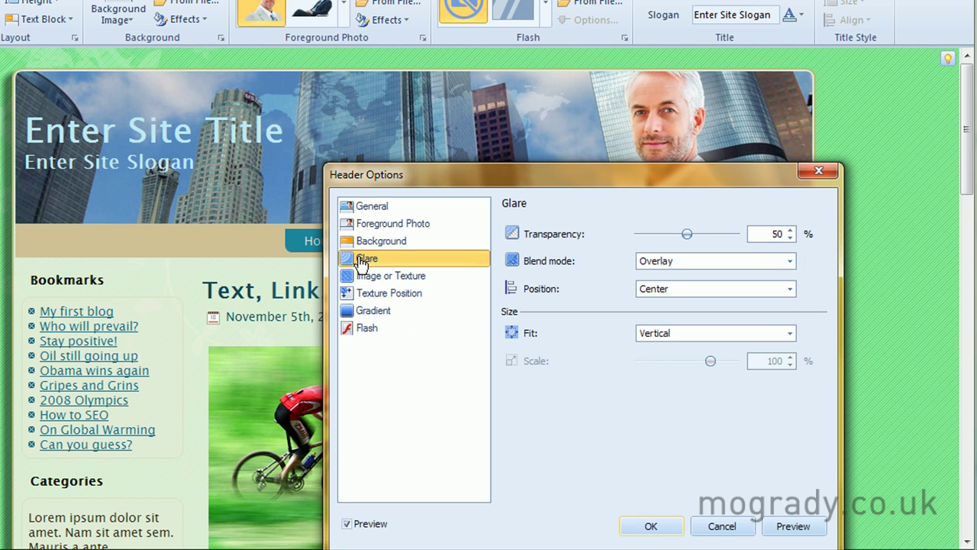
Set the header glare to Normal blend, 65% transparency, positioned on the left
{"action": "left_click", "coordinate": [699, 262]}
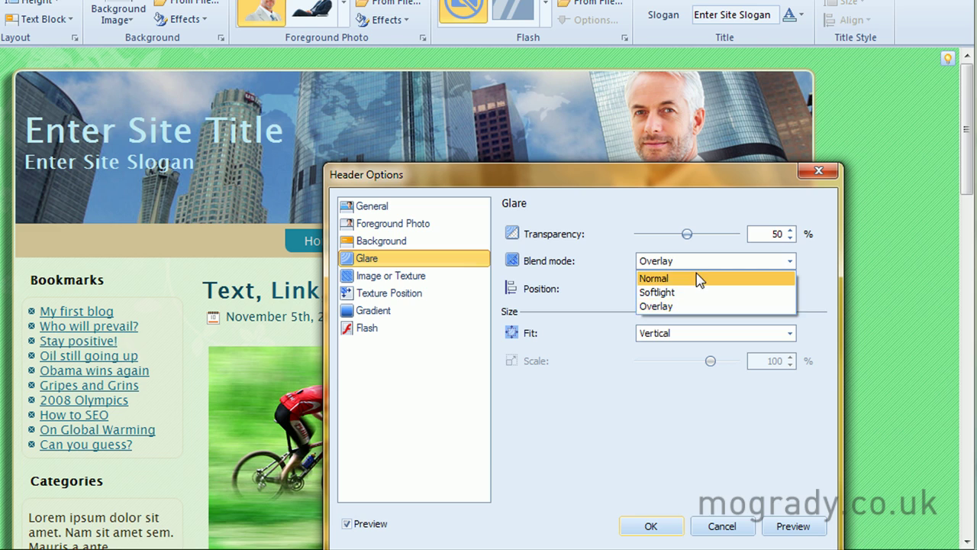
{"action": "left_click", "coordinate": [696, 279]}
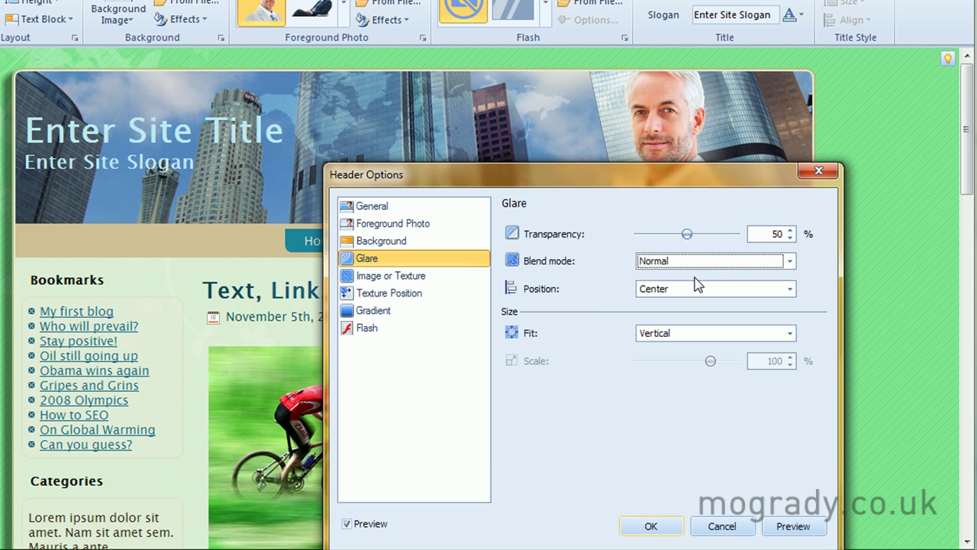
{"action": "left_click_drag", "start_coordinate": [687, 236], "coordinate": [639, 240]}
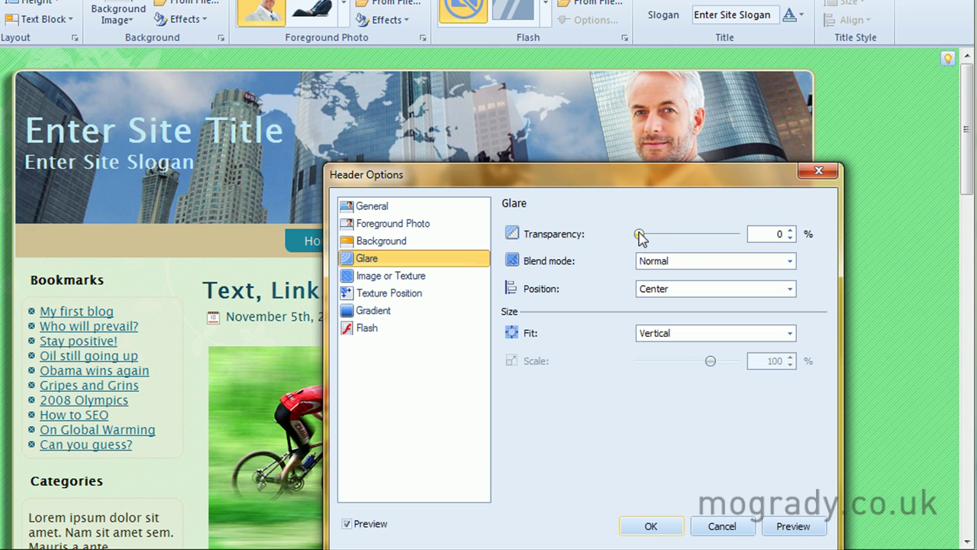
{"action": "left_click_drag", "start_coordinate": [640, 236], "coordinate": [703, 239]}
{"action": "left_click", "coordinate": [738, 291]}
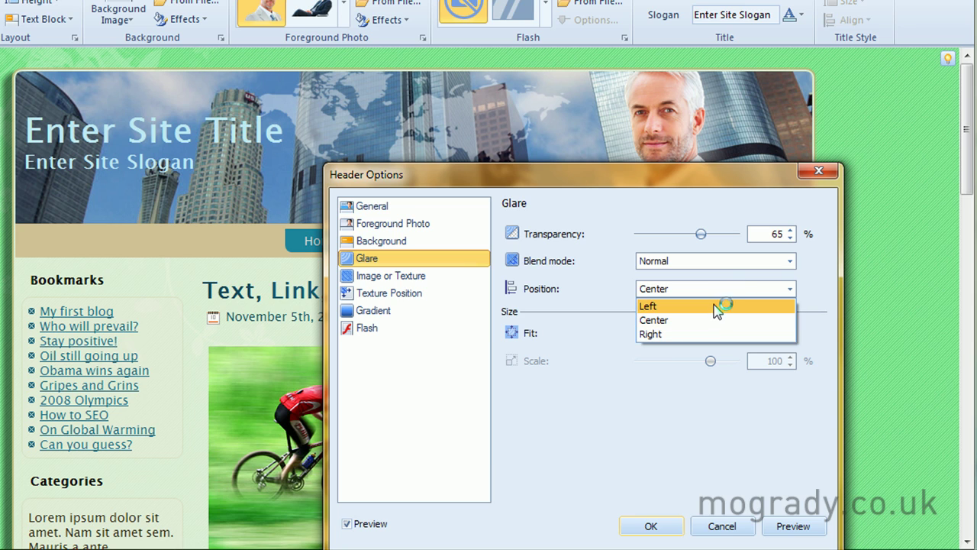
{"action": "left_click", "coordinate": [717, 307]}
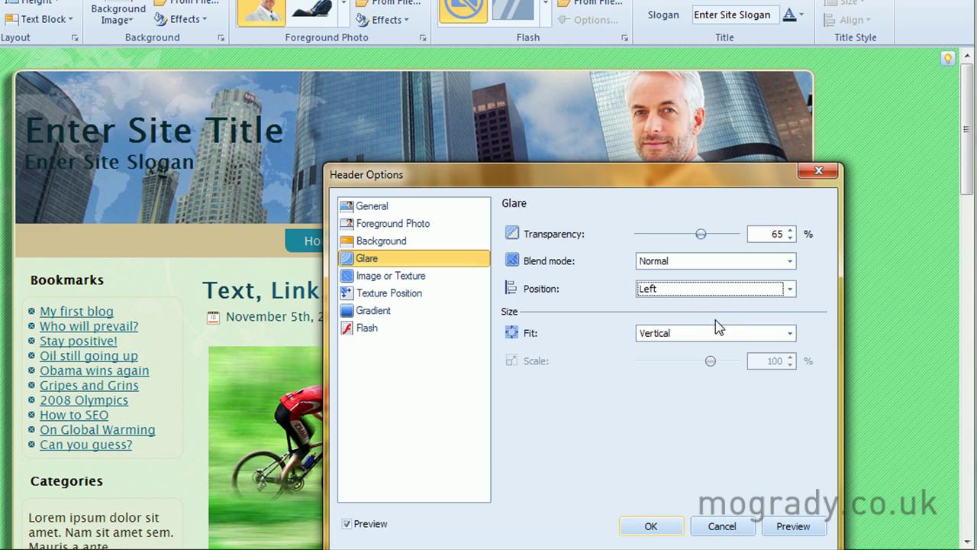
{"action": "left_click", "coordinate": [401, 281]}
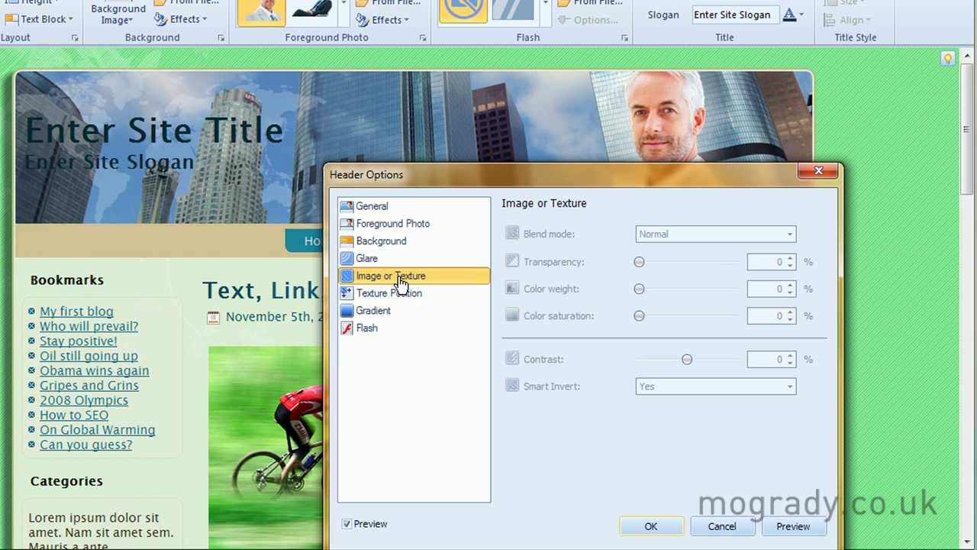
Try a stronger header gradient contrast, then return it to roughly 0
{"action": "left_click", "coordinate": [405, 300]}
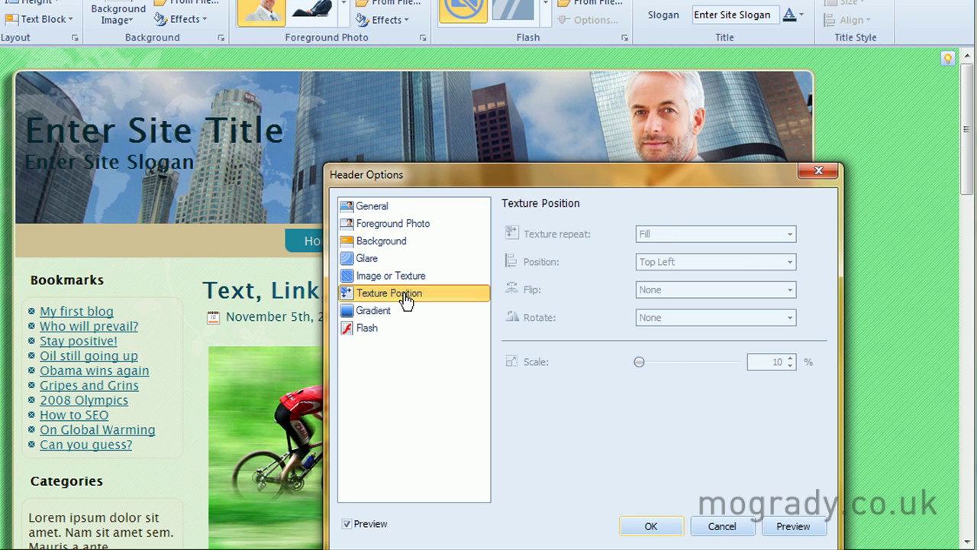
{"action": "left_click", "coordinate": [391, 319]}
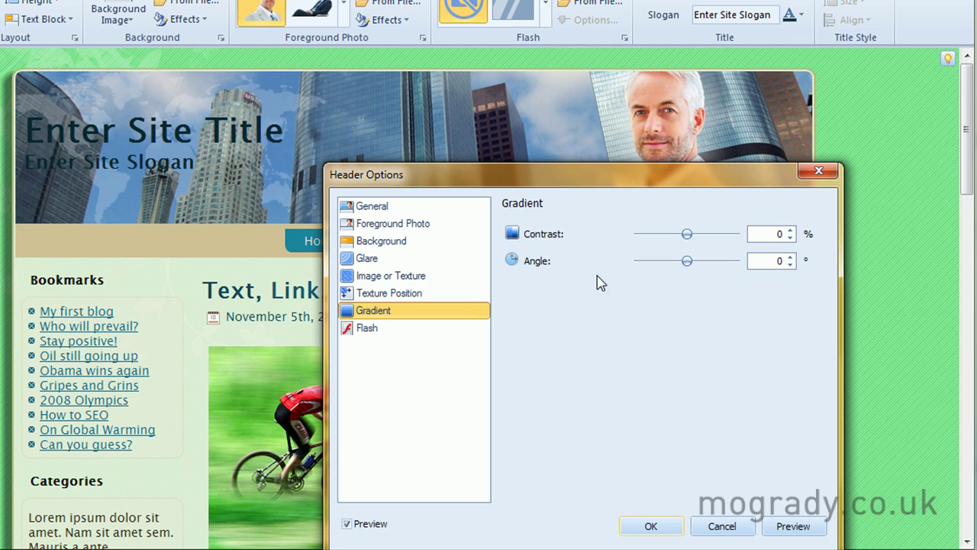
{"action": "left_click_drag", "start_coordinate": [689, 239], "coordinate": [727, 242]}
{"action": "left_click_drag", "start_coordinate": [725, 239], "coordinate": [686, 238]}
{"action": "left_click", "coordinate": [370, 331]}
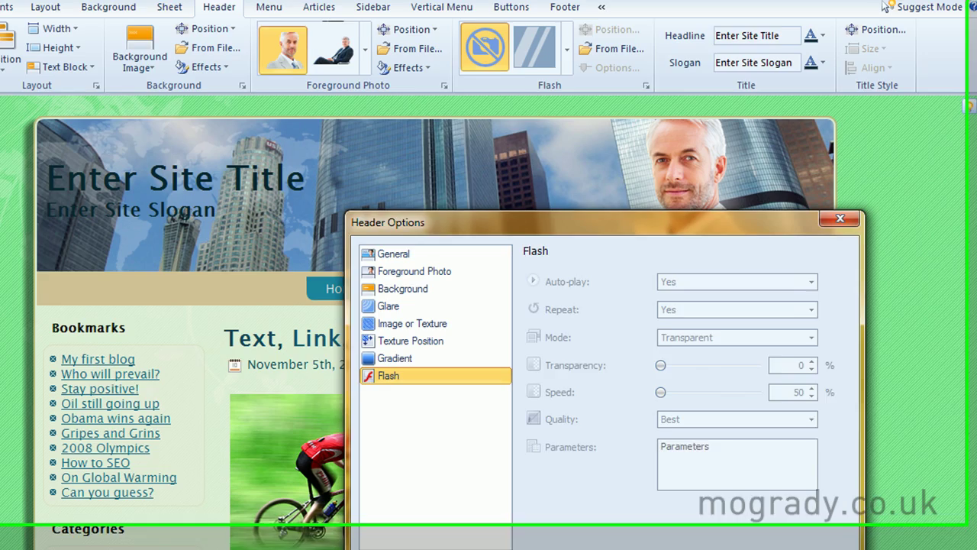
Discard the option changes and apply the Nature 'Clouds' flash animation to the header
{"action": "left_click", "coordinate": [722, 526]}
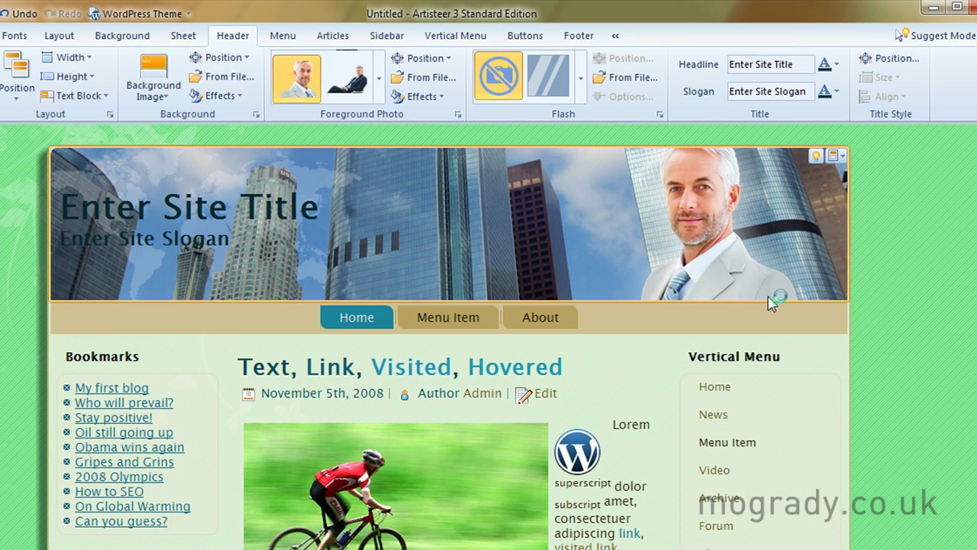
{"action": "left_click", "coordinate": [580, 78]}
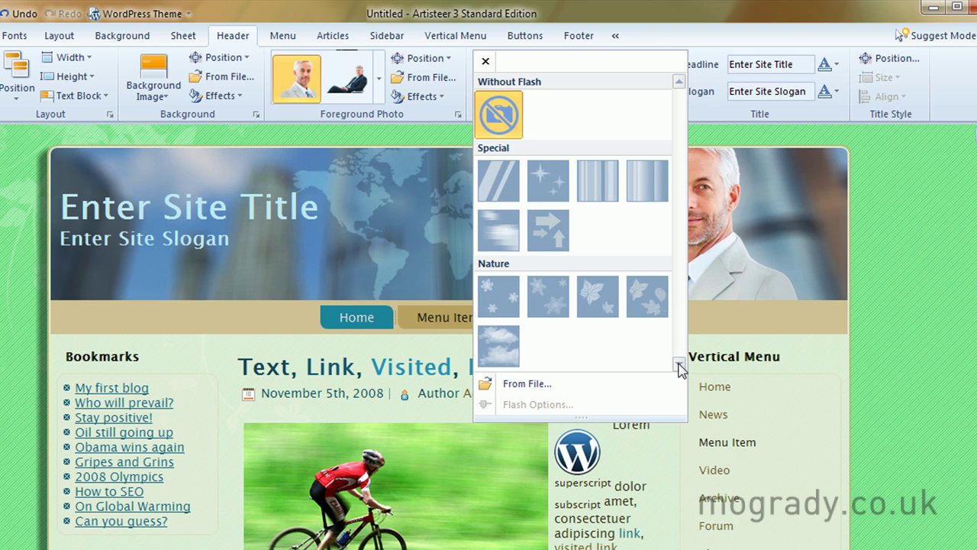
{"action": "left_click", "coordinate": [505, 350]}
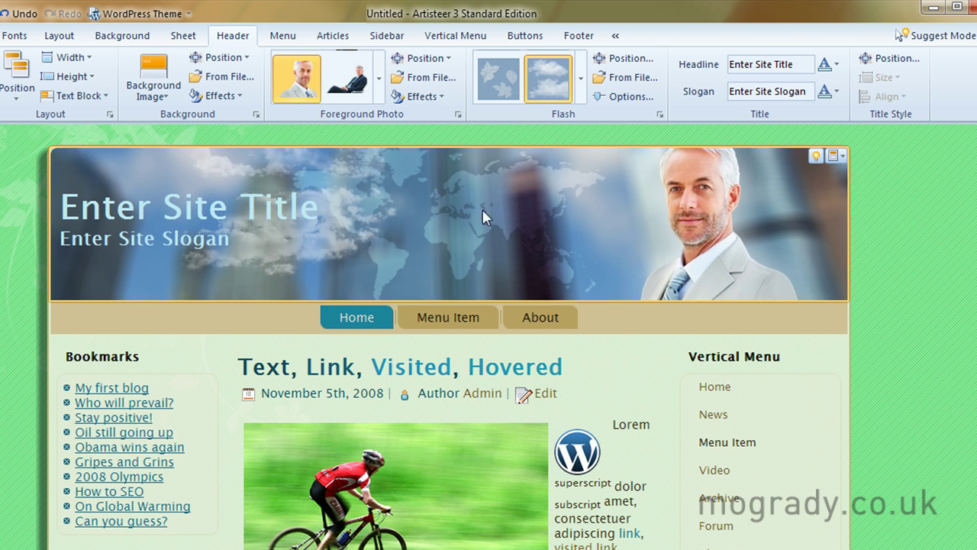
Set the header background blur to 0 px
{"action": "left_click", "coordinate": [458, 114]}
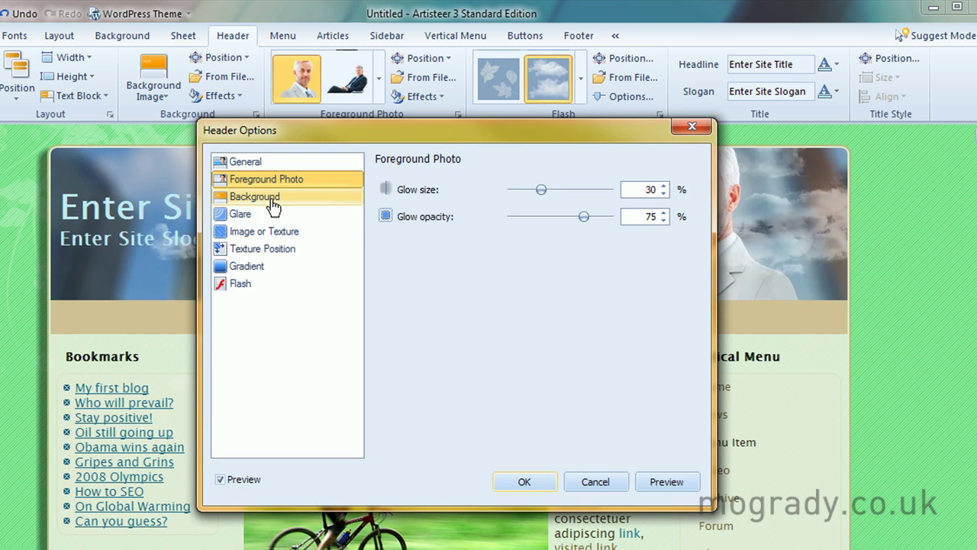
{"action": "left_click", "coordinate": [262, 200]}
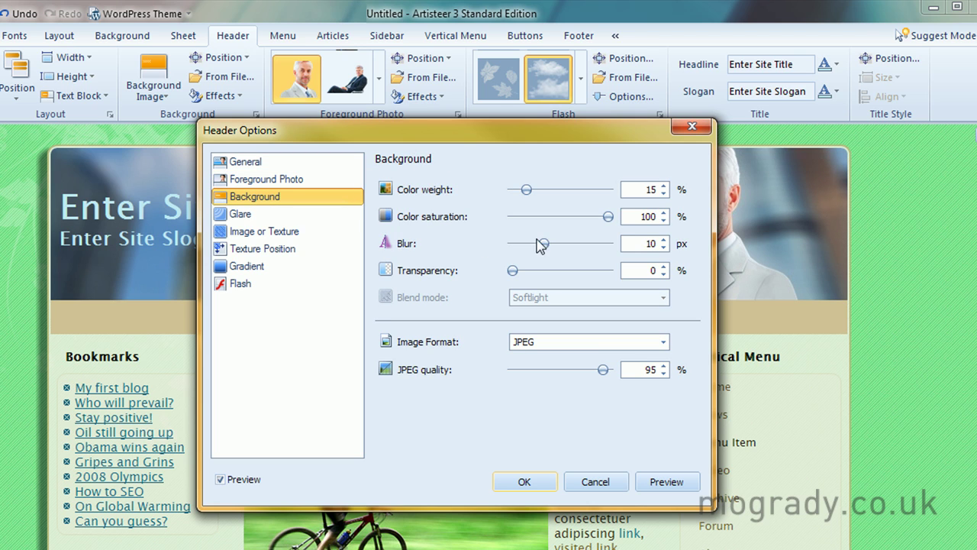
{"action": "left_click_drag", "start_coordinate": [544, 244], "coordinate": [512, 244]}
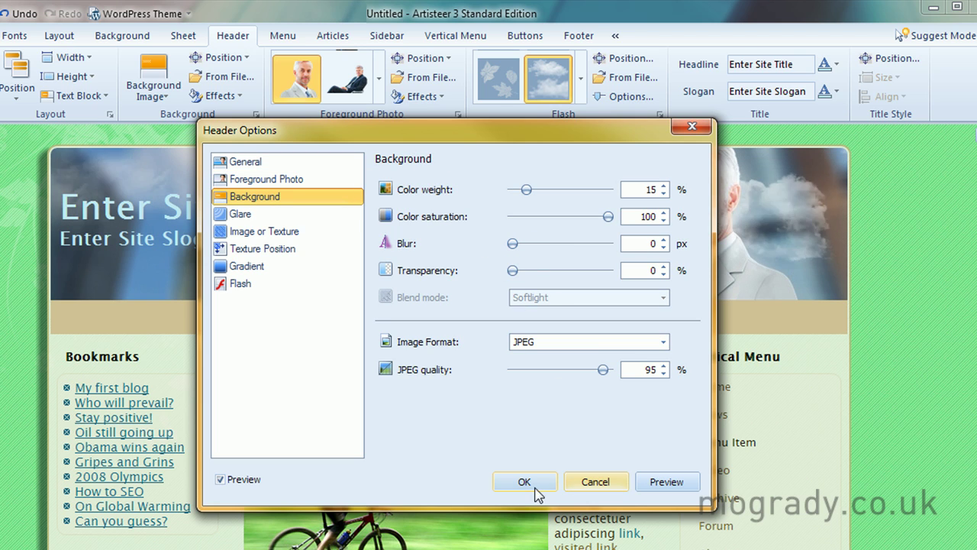
{"action": "left_click", "coordinate": [524, 481]}
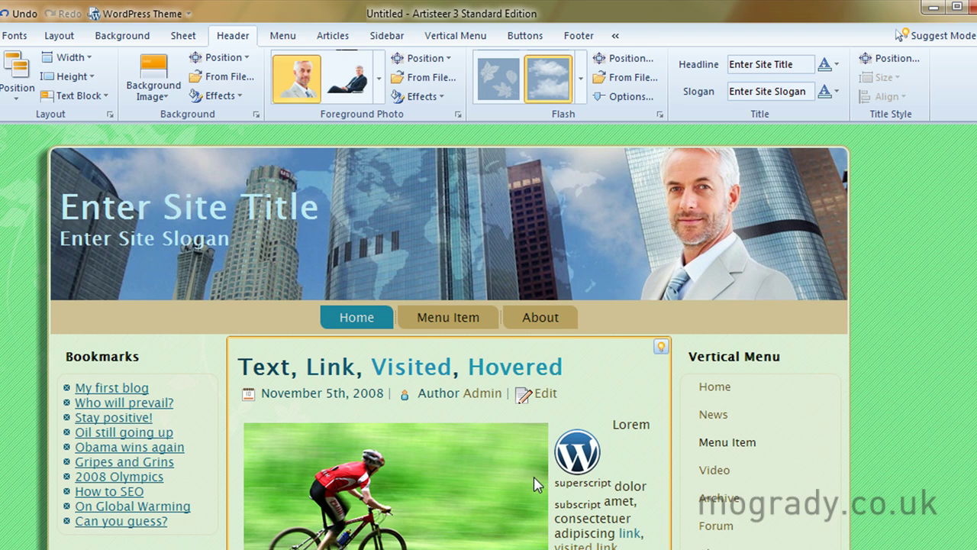
Move the header glare to the Left position
{"action": "left_click", "coordinate": [458, 115]}
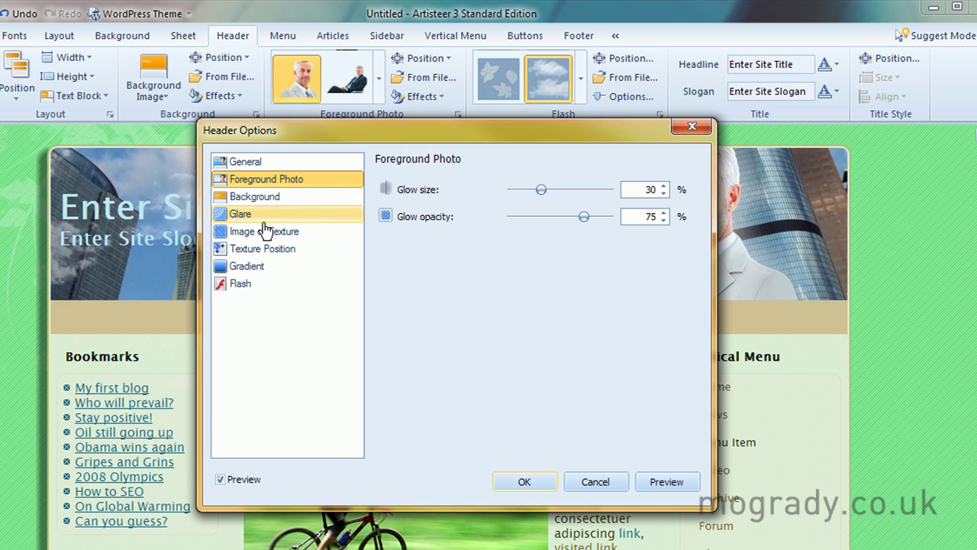
{"action": "left_click", "coordinate": [261, 220]}
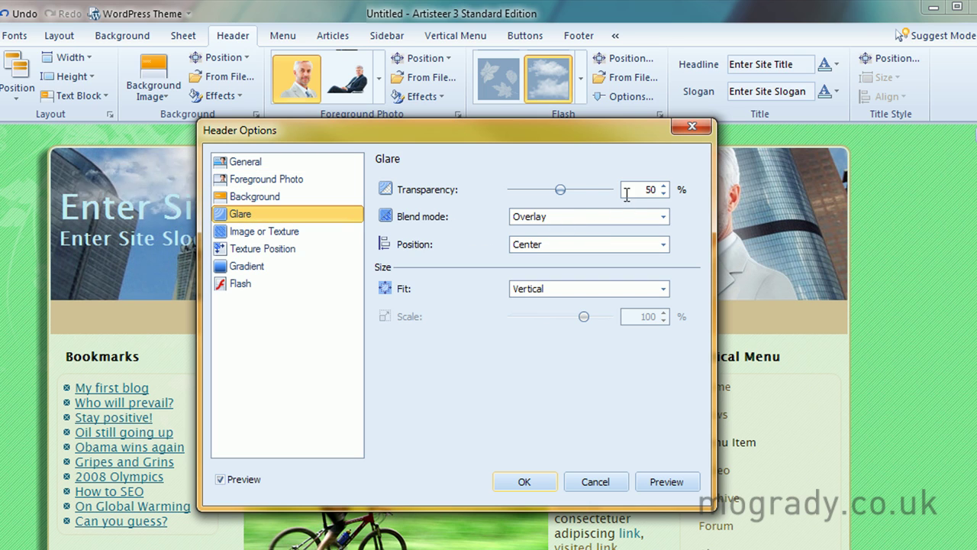
{"action": "left_click", "coordinate": [567, 244]}
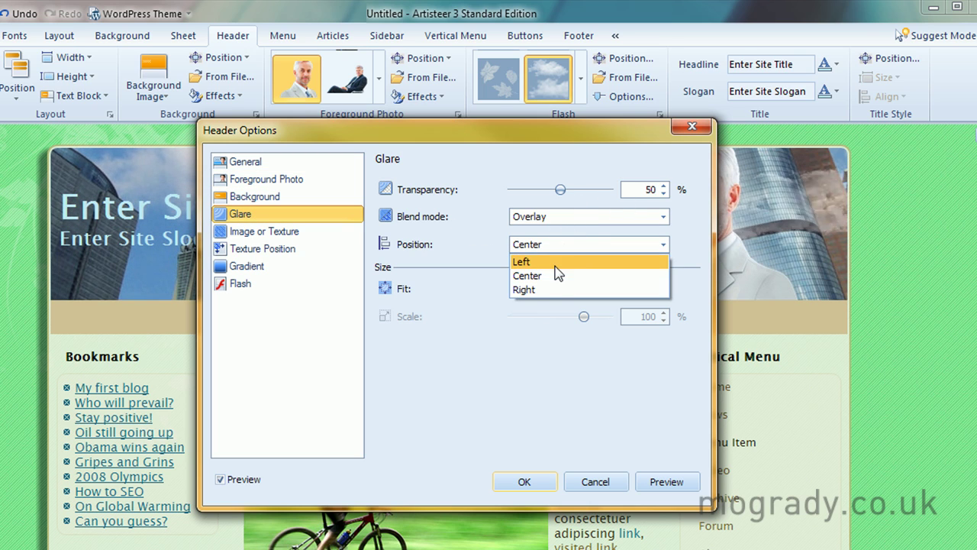
{"action": "left_click", "coordinate": [555, 257]}
{"action": "left_click", "coordinate": [522, 485]}
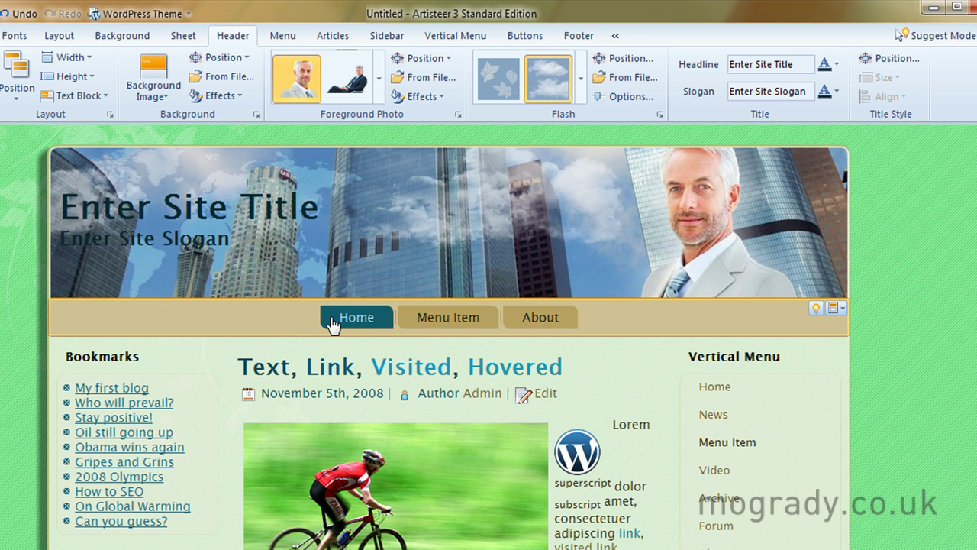
Set the cloud flash to 15% transparency, keeping Transparent mode
{"action": "mouse_move", "coordinate": [451, 314]}
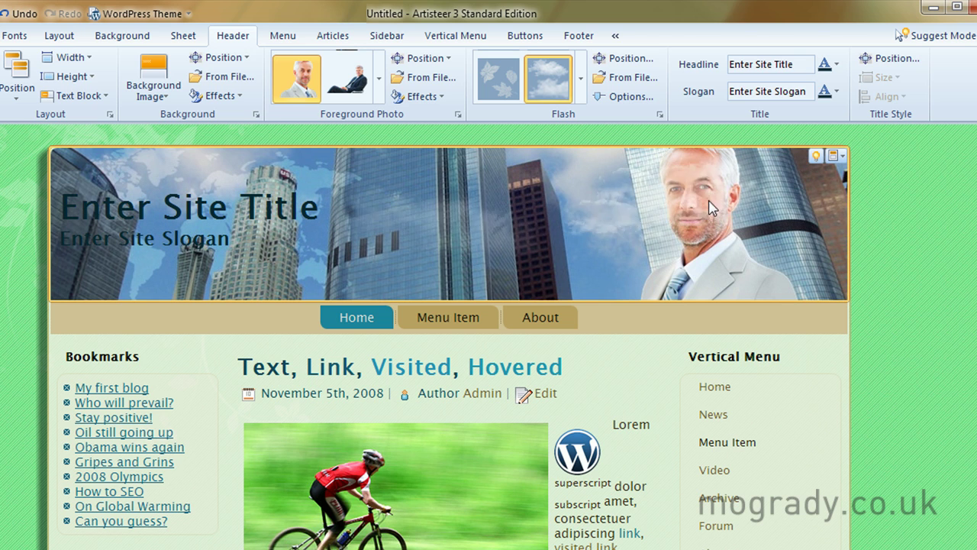
{"action": "left_click", "coordinate": [660, 115]}
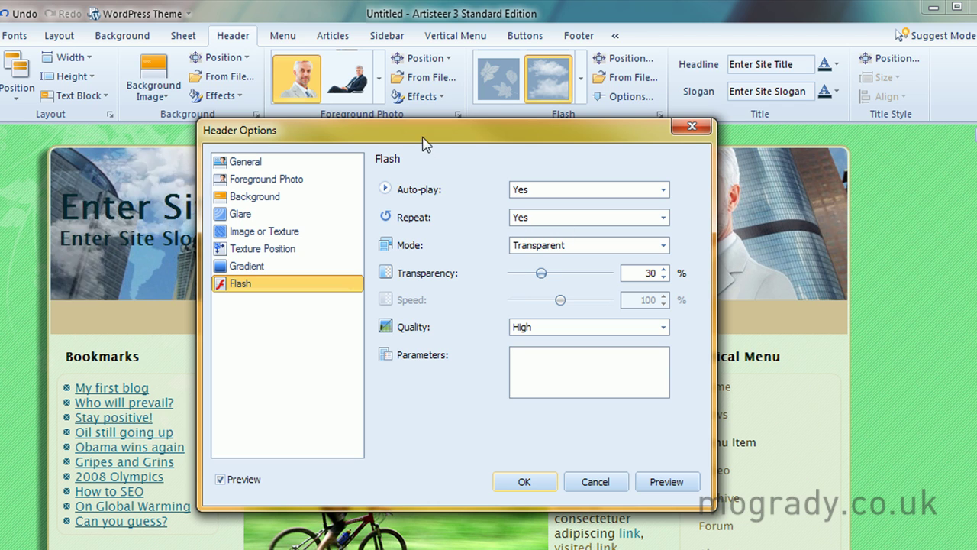
{"action": "left_click_drag", "start_coordinate": [425, 141], "coordinate": [421, 235]}
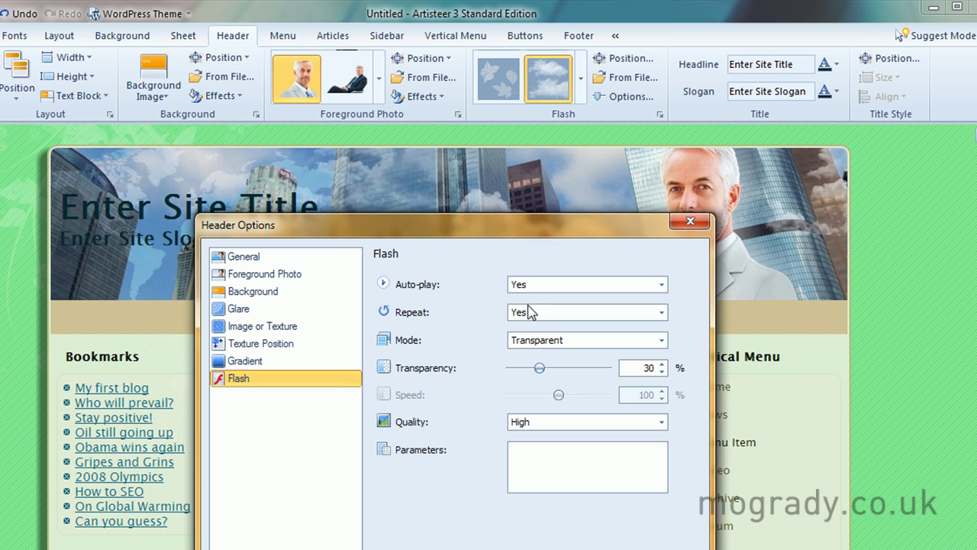
{"action": "left_click", "coordinate": [660, 342]}
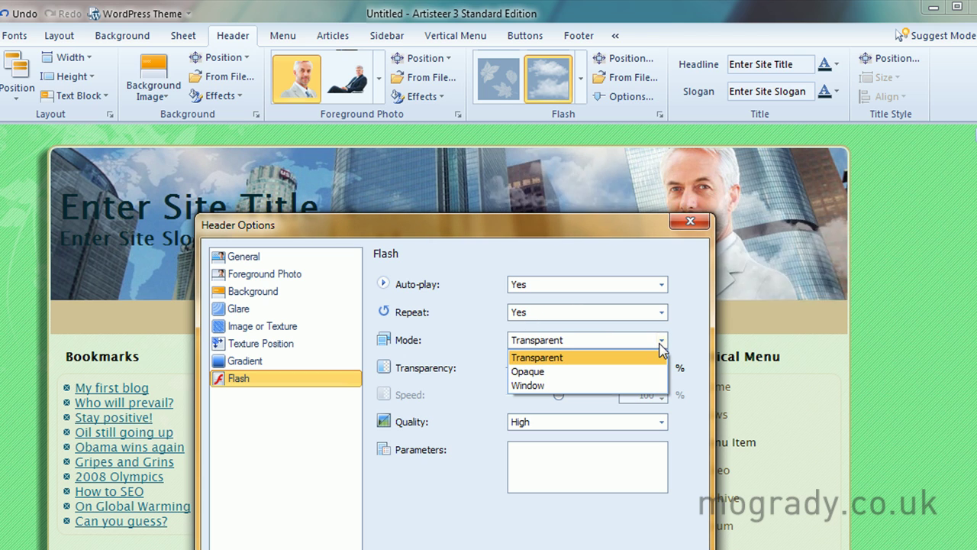
{"action": "left_click", "coordinate": [594, 359]}
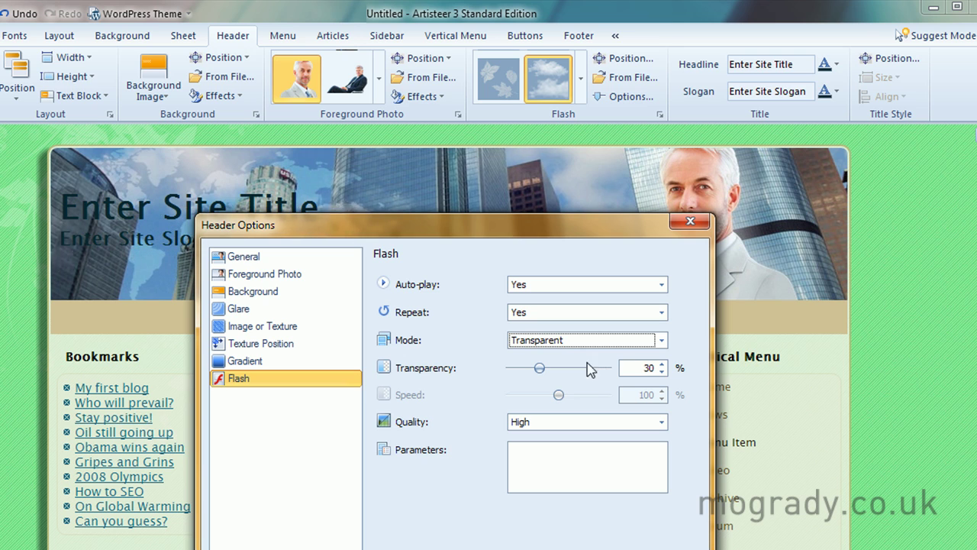
{"action": "left_click_drag", "start_coordinate": [541, 371], "coordinate": [527, 379]}
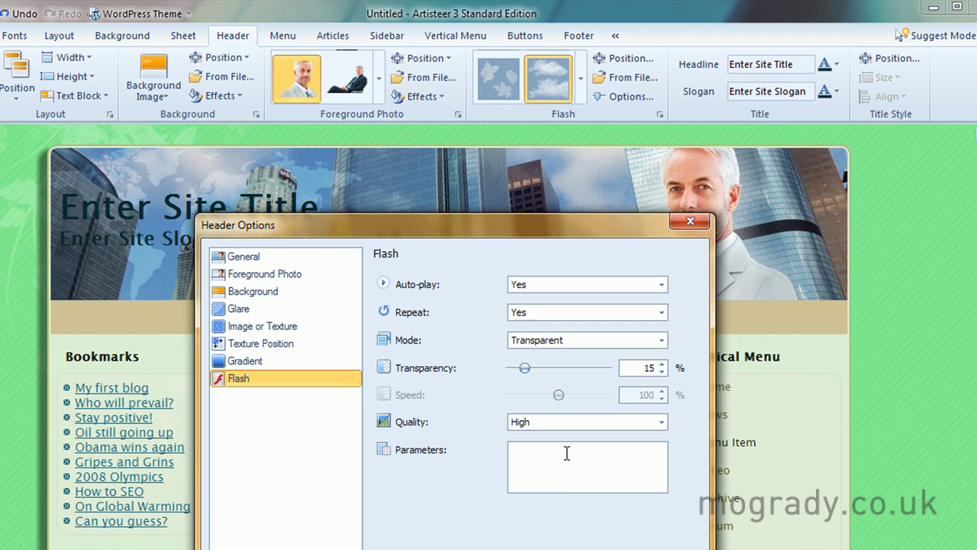
{"action": "key", "text": "Return"}
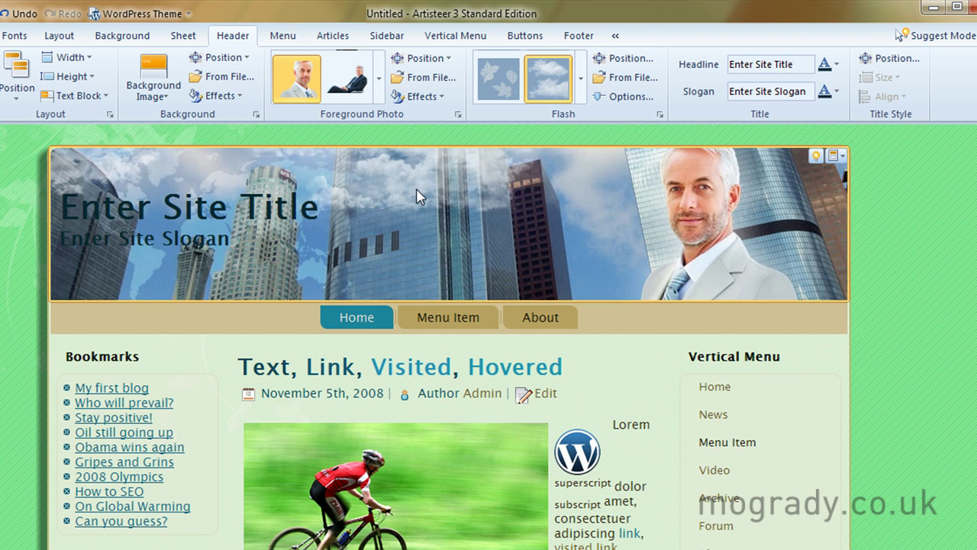
Replace the header title with the site owner's name and the slogan with 'Stuff and nonesense'
{"action": "triple_click", "coordinate": [799, 64]}
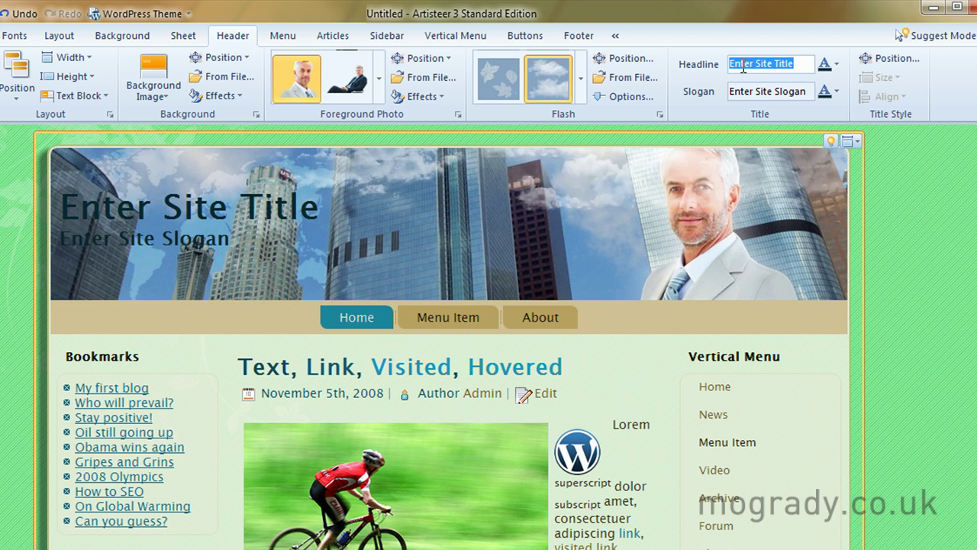
{"action": "type", "text": "Michael "}
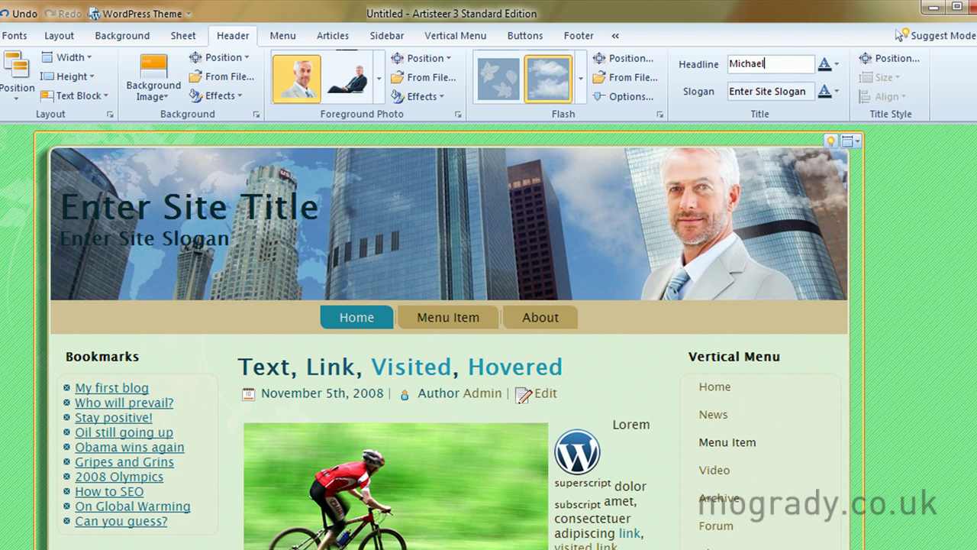
{"action": "type", "text": "O'Grad"}
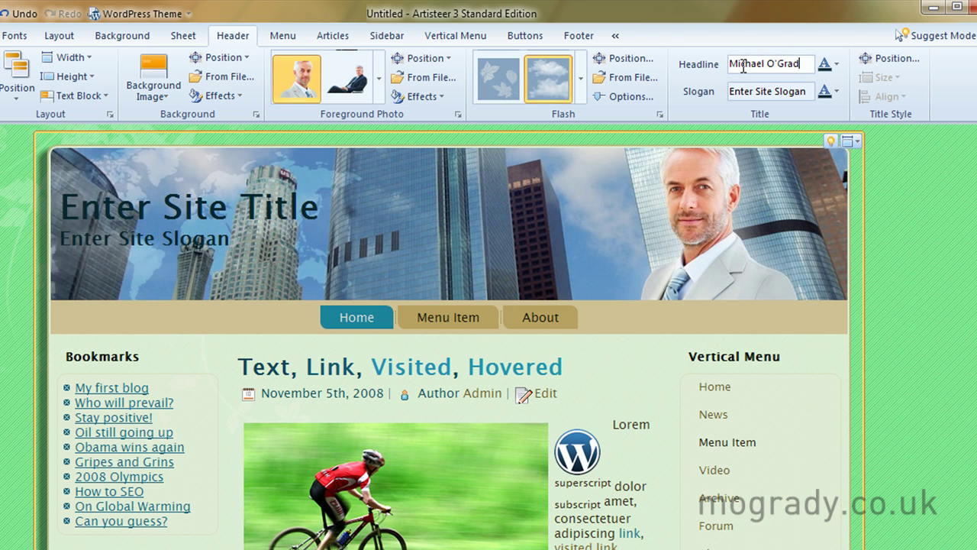
{"action": "type", "text": "y"}
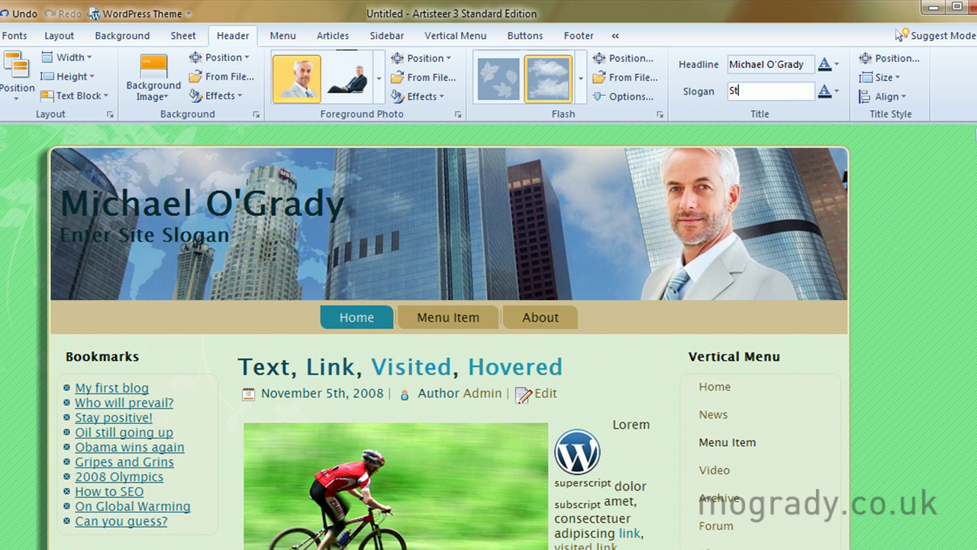
{"action": "left_click", "coordinate": [770, 91]}
{"action": "type", "text": "Stuff and nonesense"}
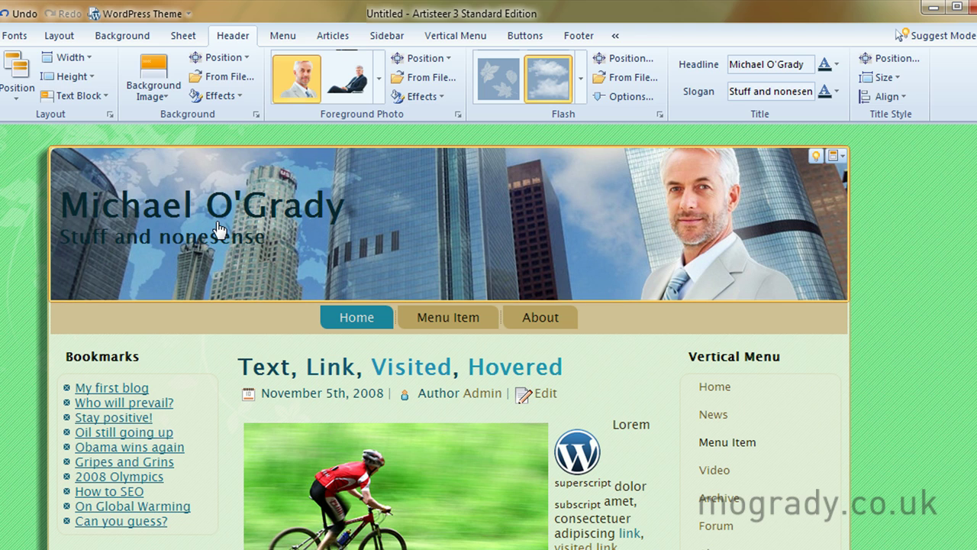
Drag the title lower in the Title Style Position preview and confirm the new placement
{"action": "left_click", "coordinate": [906, 64]}
{"action": "left_click_drag", "start_coordinate": [342, 296], "coordinate": [327, 315]}
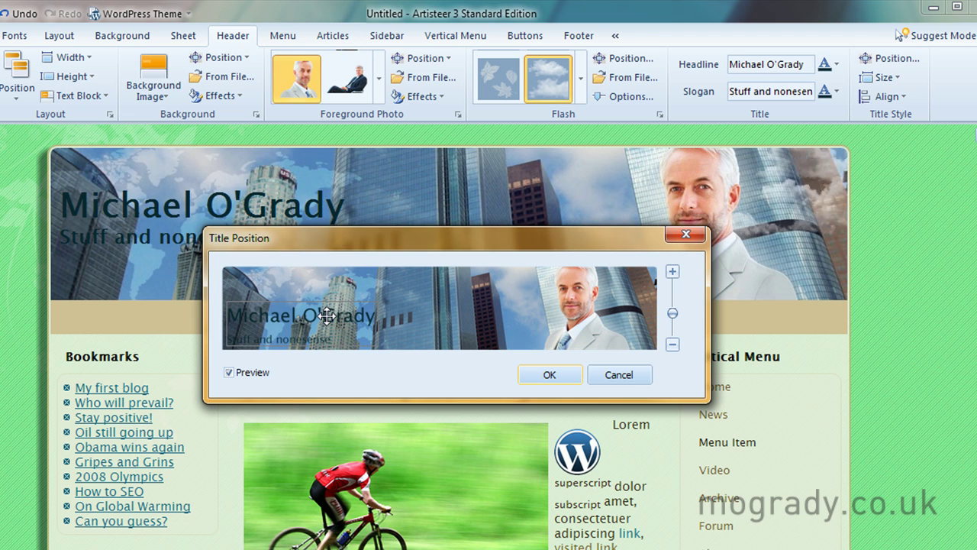
{"action": "left_click", "coordinate": [549, 375]}
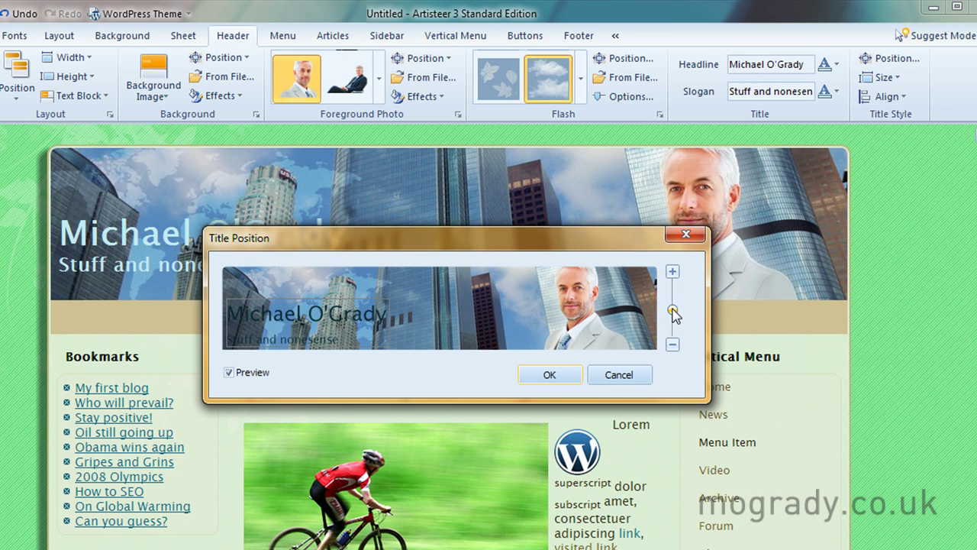
{"action": "left_click", "coordinate": [550, 375]}
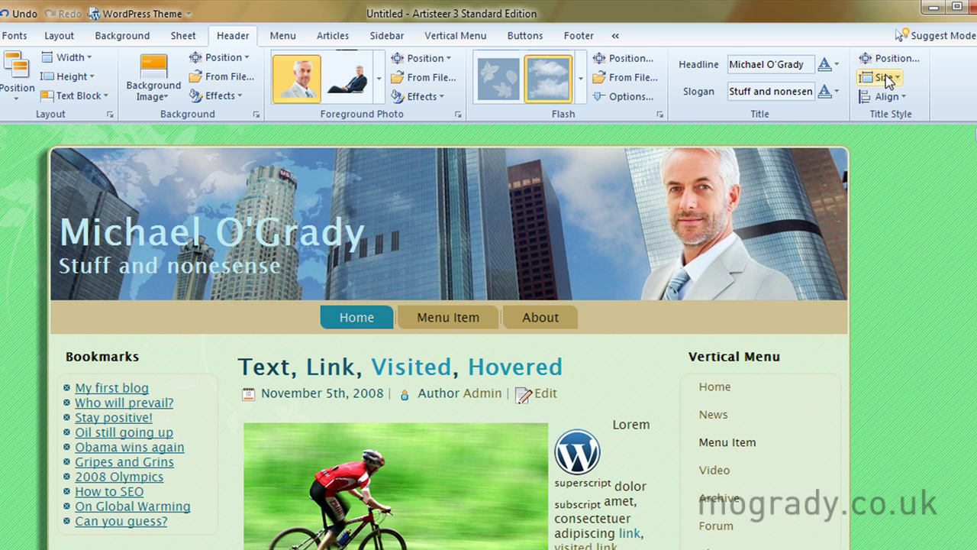
Change the site title's font family to Trebuchet MS
{"action": "left_click", "coordinate": [832, 67]}
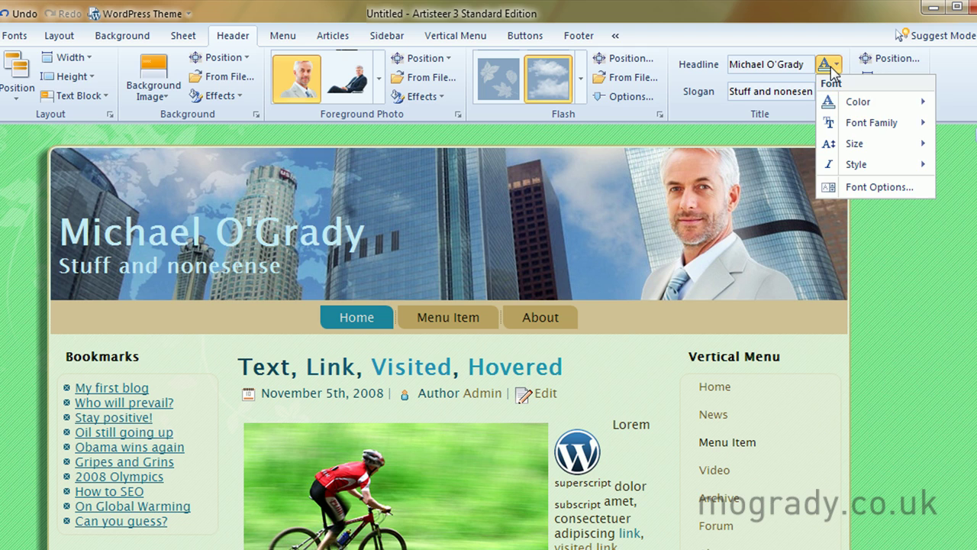
{"action": "mouse_move", "coordinate": [857, 113]}
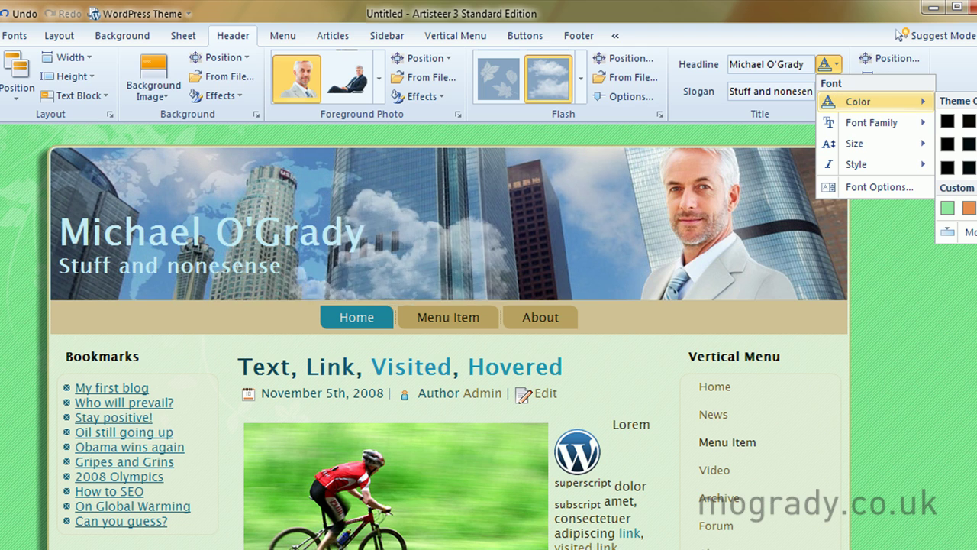
{"action": "key", "text": "Escape"}
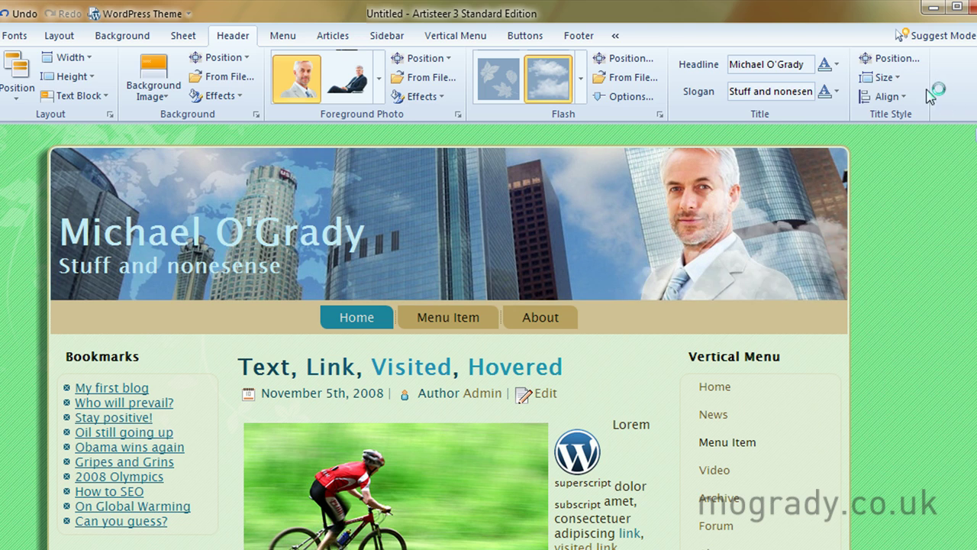
{"action": "left_click", "coordinate": [839, 70]}
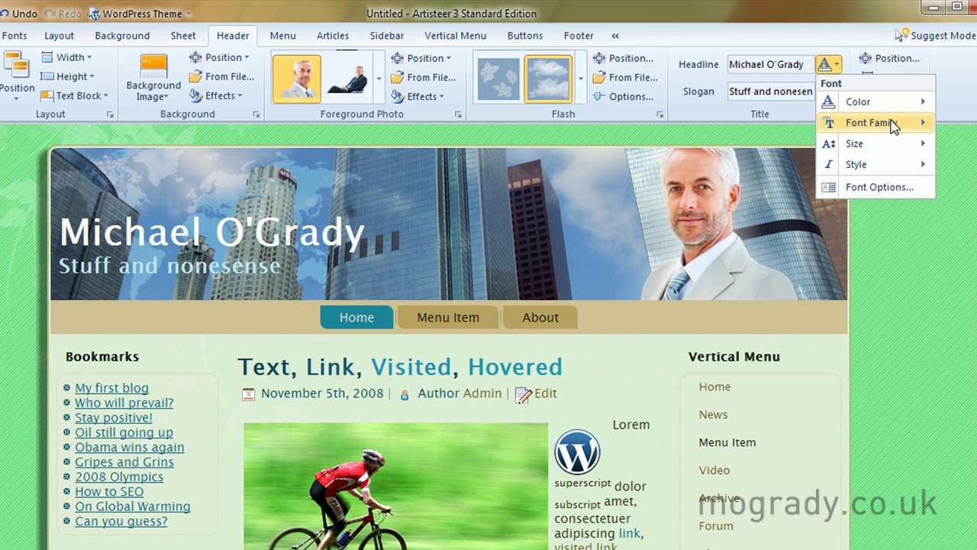
{"action": "mouse_move", "coordinate": [894, 126]}
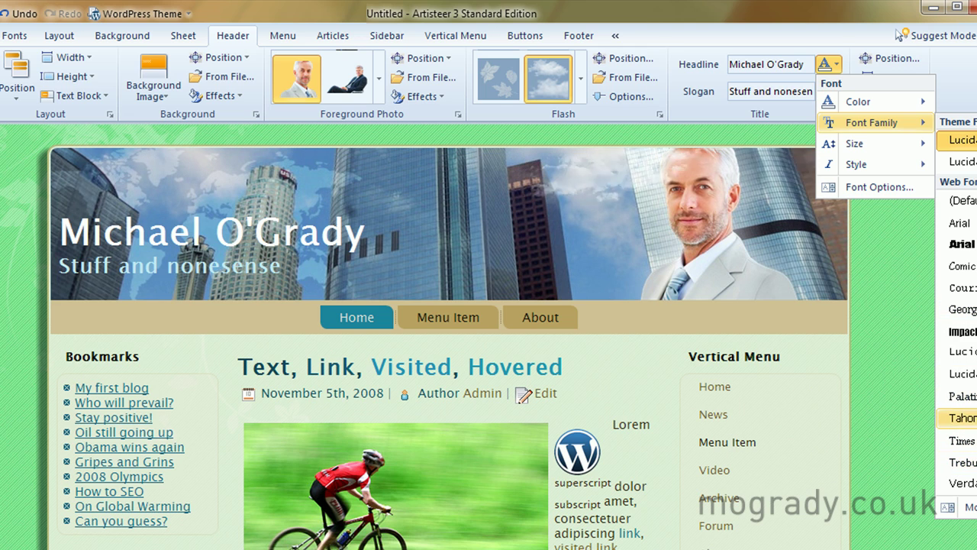
{"action": "left_click", "coordinate": [958, 462]}
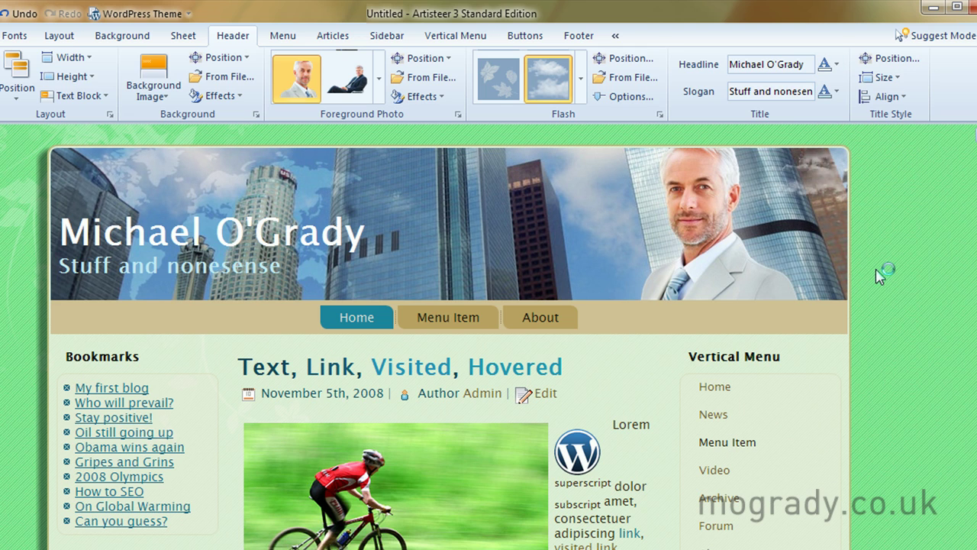
Set the slogan colour to light grey DCDBDC through More Colors
{"action": "left_click", "coordinate": [839, 95]}
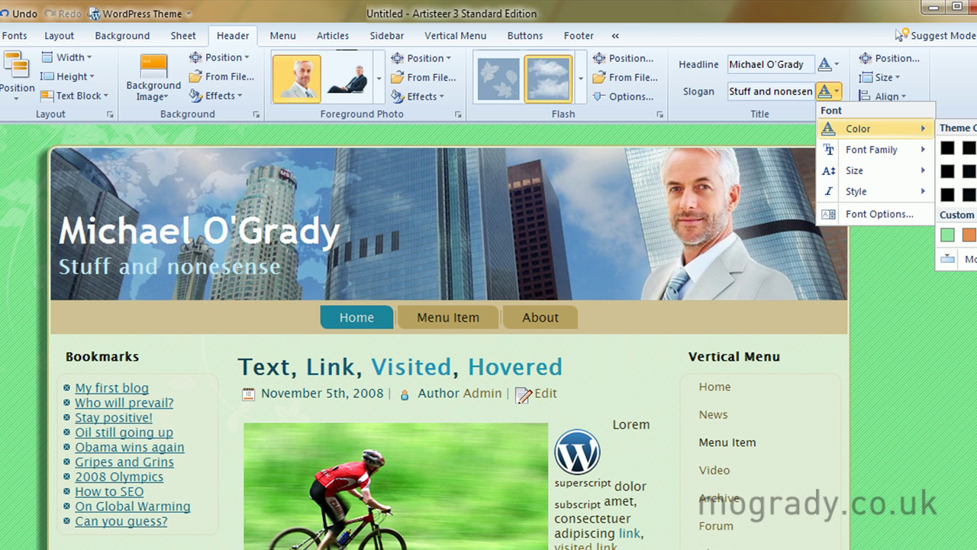
{"action": "left_click", "coordinate": [959, 259]}
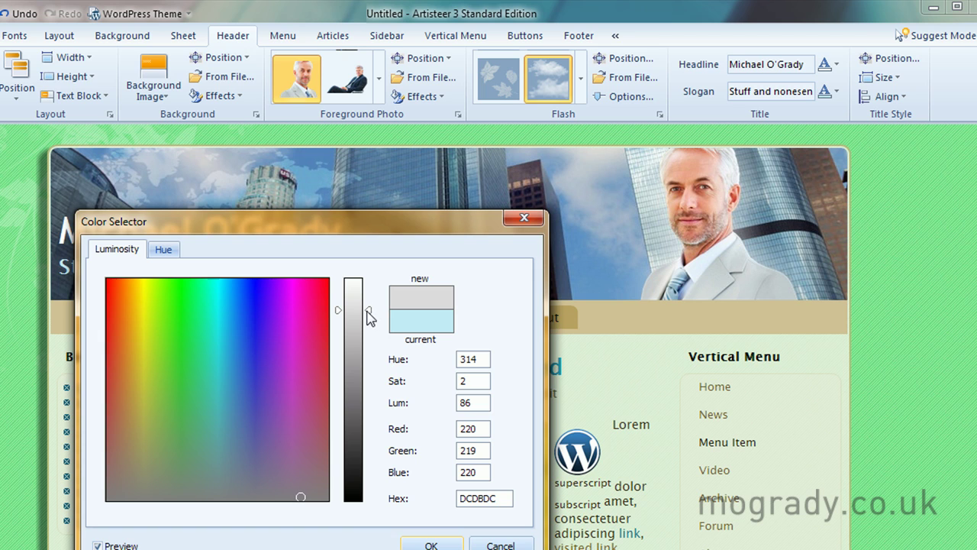
{"action": "left_click", "coordinate": [432, 546]}
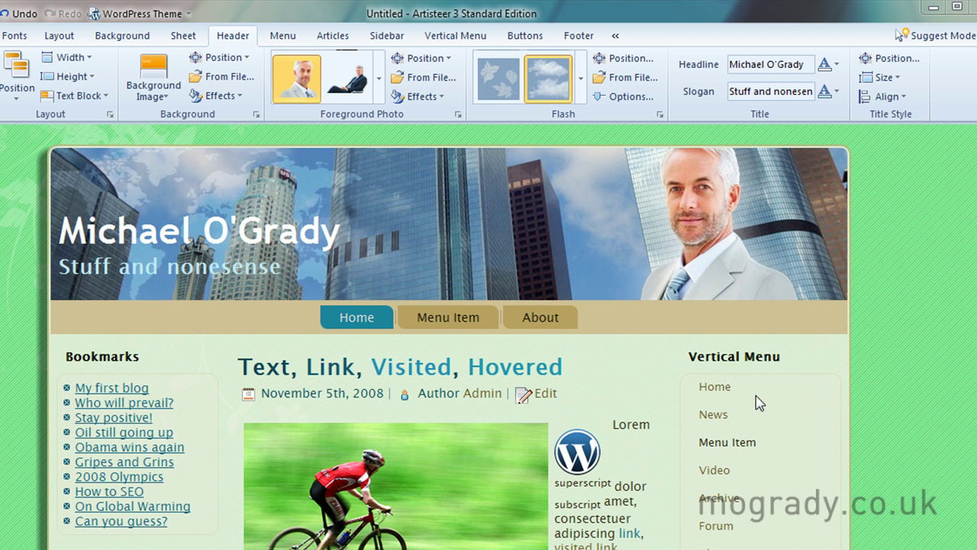
Adjust the slogan's font size from its font options
{"action": "left_click", "coordinate": [837, 93]}
{"action": "mouse_move", "coordinate": [864, 153]}
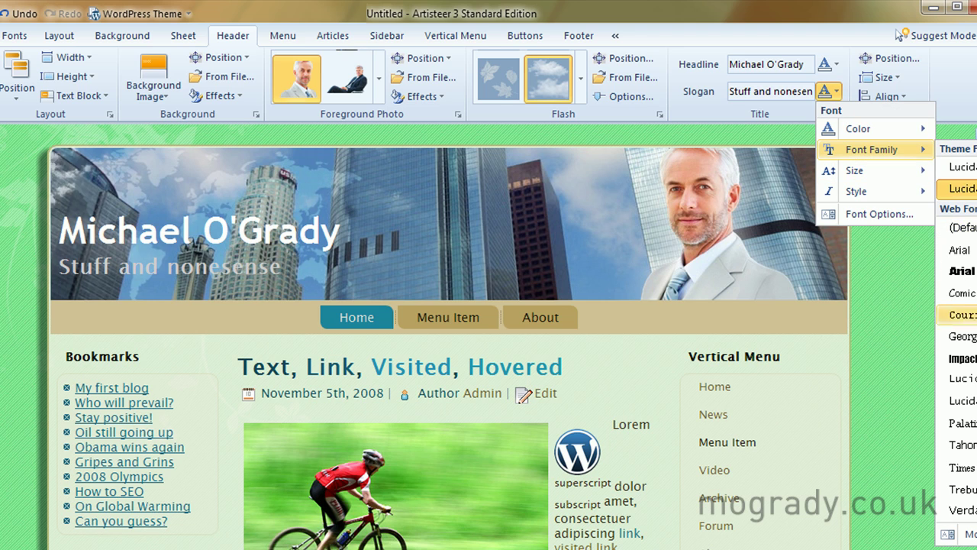
{"action": "key", "text": "Escape"}
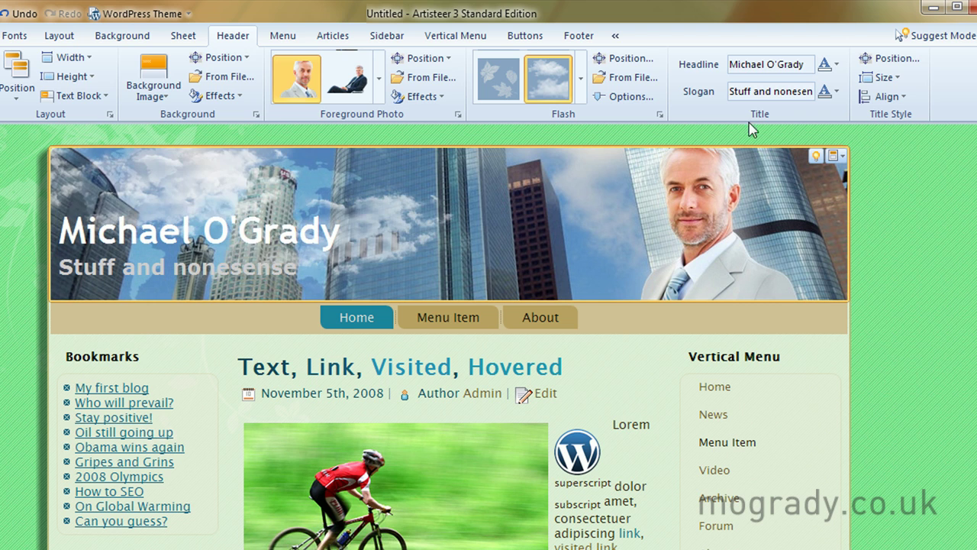
{"action": "left_click", "coordinate": [829, 92]}
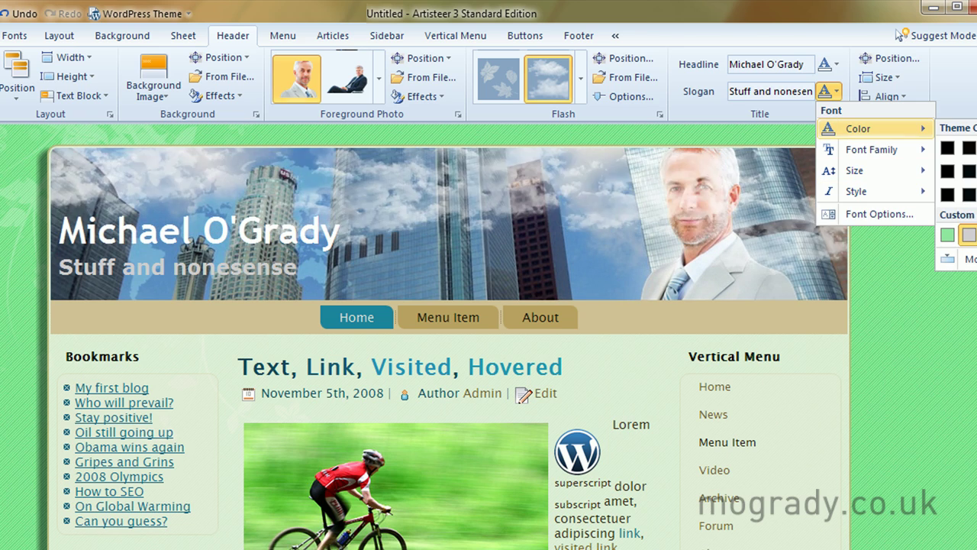
{"action": "left_click", "coordinate": [796, 110]}
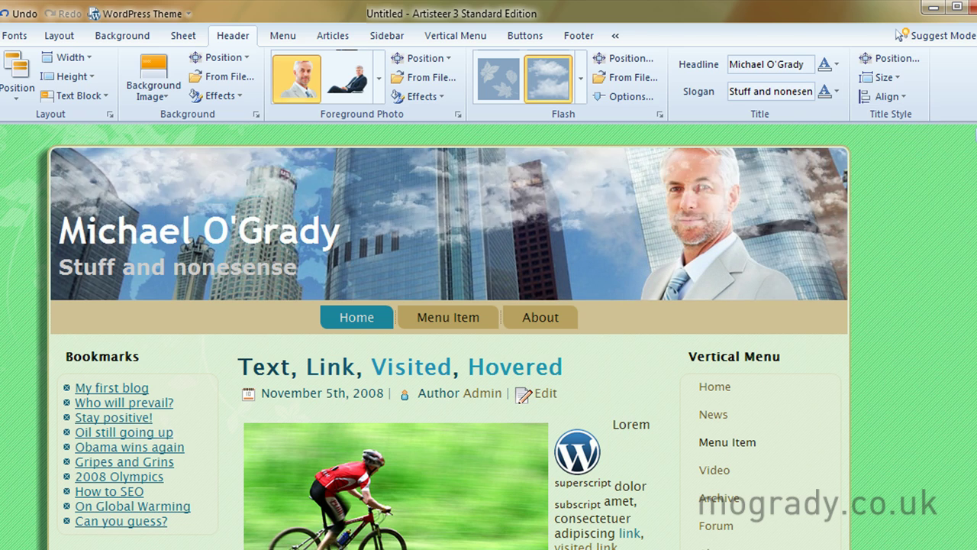
{"action": "left_click", "coordinate": [838, 92]}
{"action": "mouse_move", "coordinate": [868, 172]}
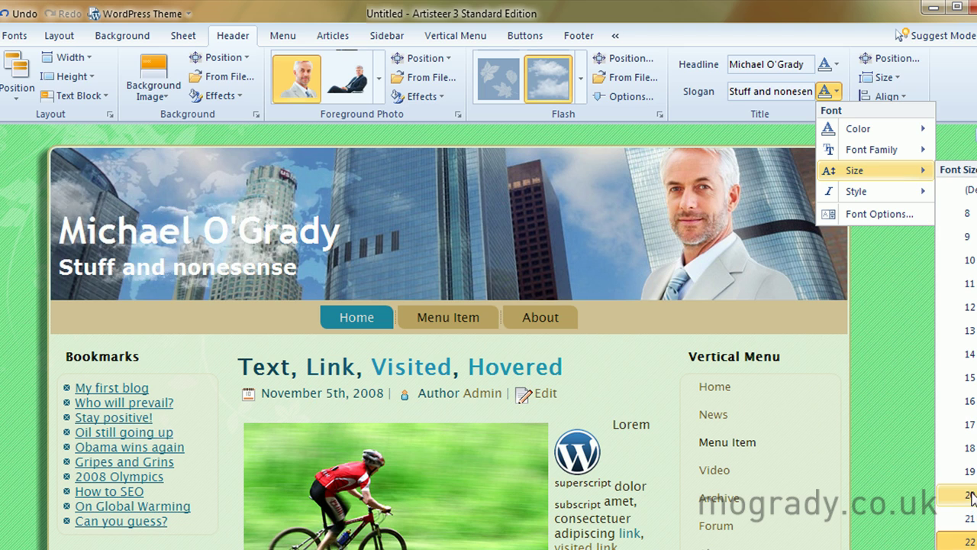
{"action": "left_click", "coordinate": [846, 181]}
{"action": "left_click", "coordinate": [838, 93]}
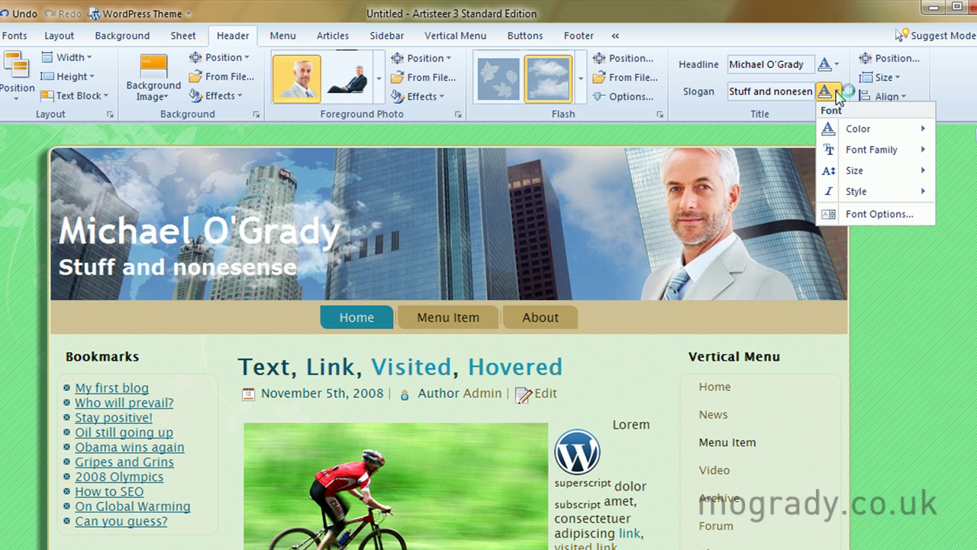
{"action": "left_click", "coordinate": [950, 193]}
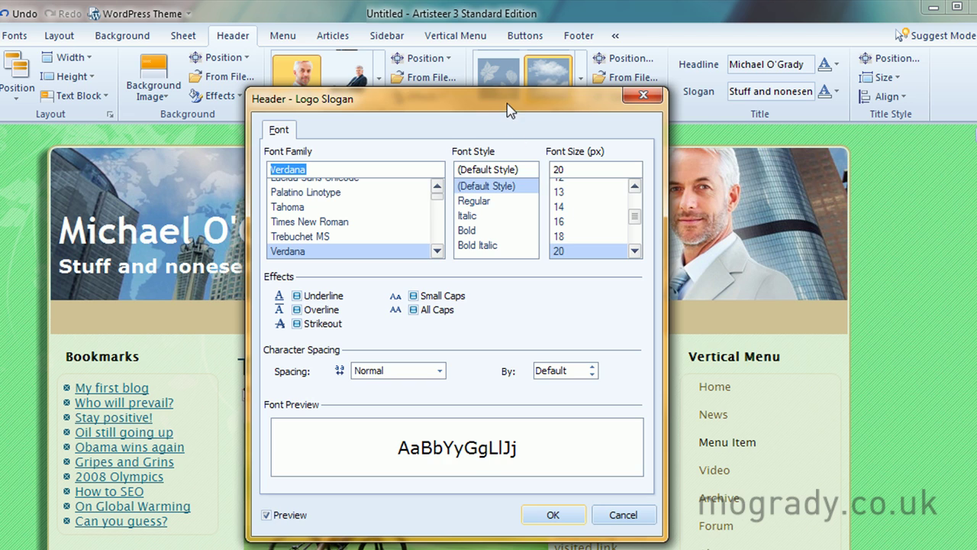
{"action": "left_click_drag", "start_coordinate": [510, 111], "coordinate": [787, 161]}
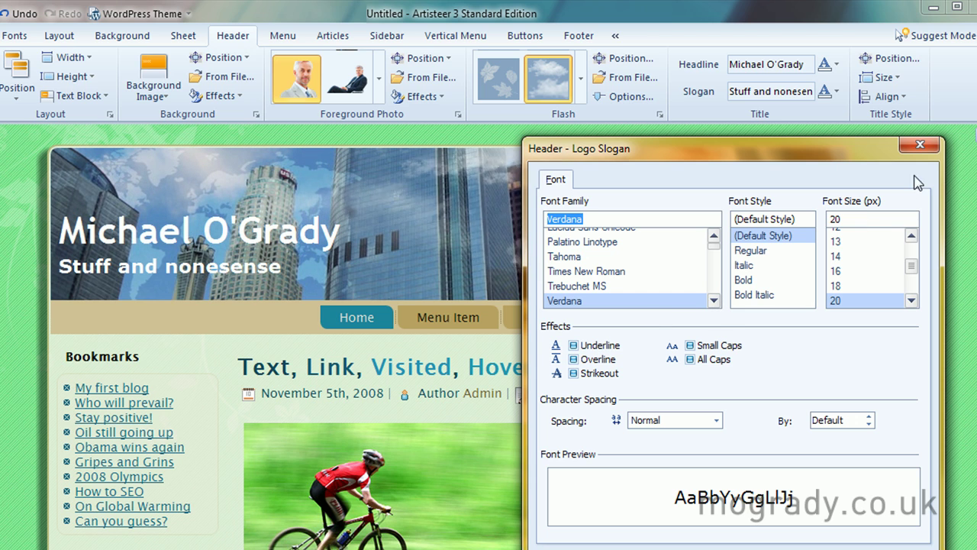
{"action": "left_click", "coordinate": [921, 146]}
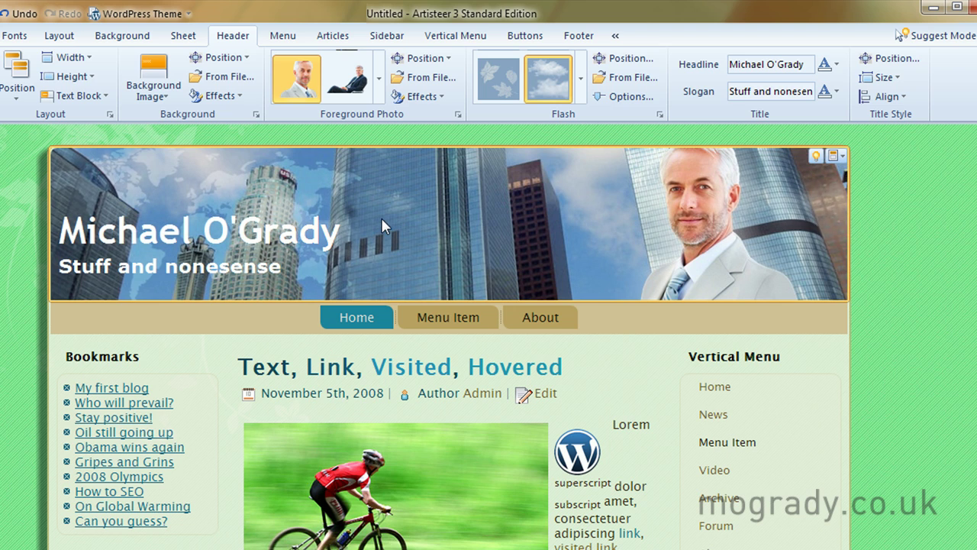
{"action": "left_click", "coordinate": [731, 64]}
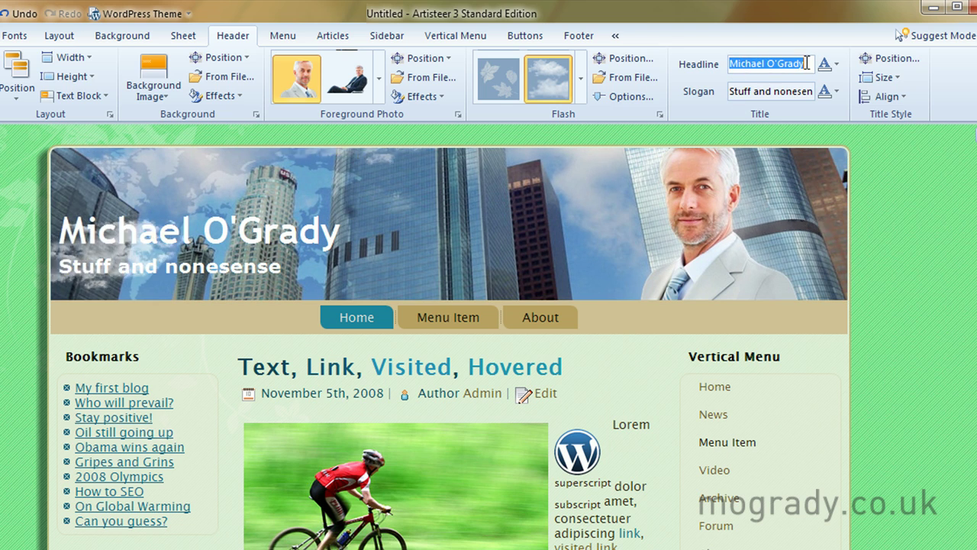
{"action": "left_click_drag", "start_coordinate": [731, 93], "coordinate": [802, 85]}
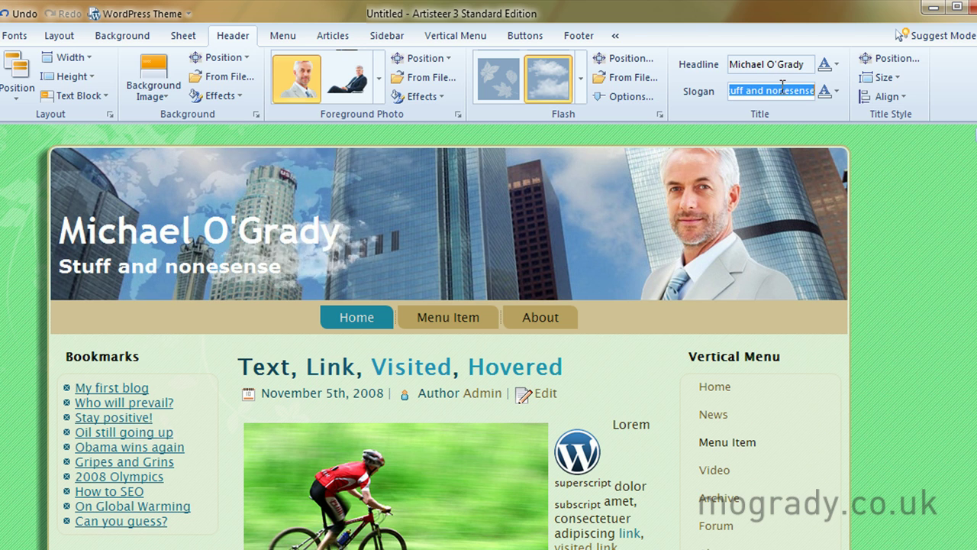